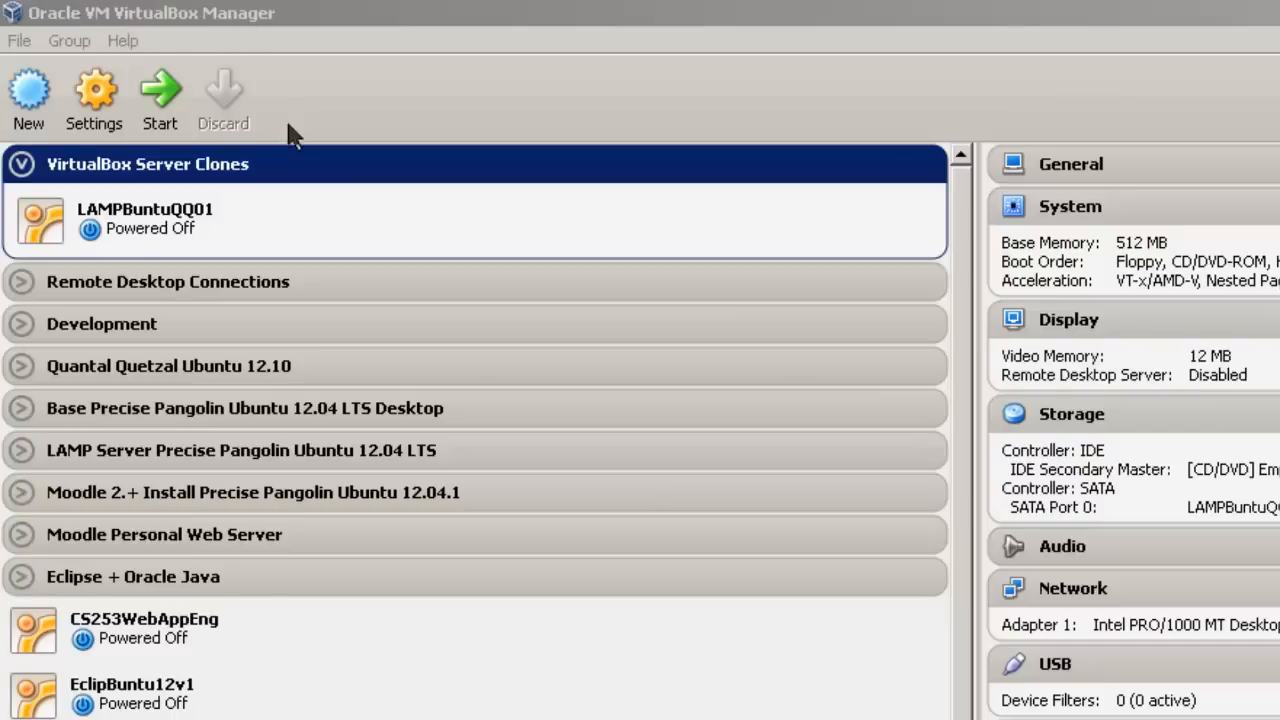
Step: Select the LAMPBuntuQQ01 machine in the VirtualBox Server Clones group
{"action": "left_click", "coordinate": [210, 232]}
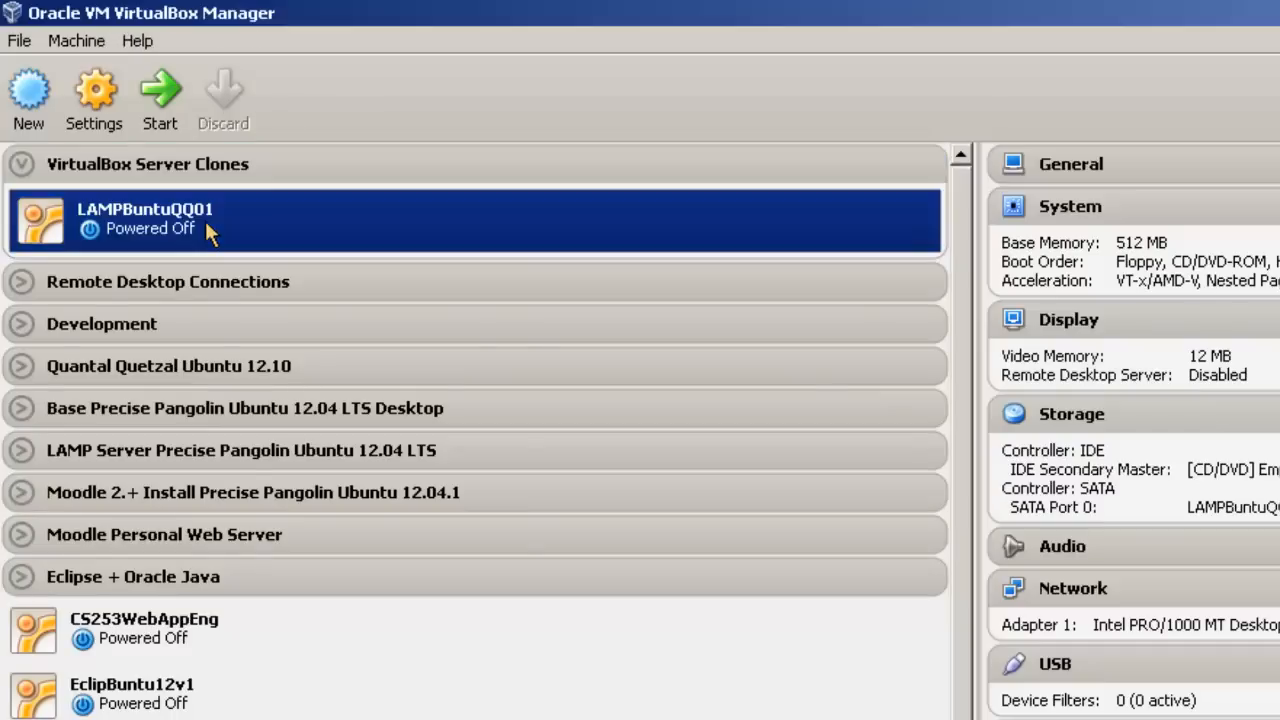
Step: Start cloning LAMPBuntuQQ01 and rename the new machine to CloneBuntuQQ01
{"action": "right_click", "coordinate": [204, 218]}
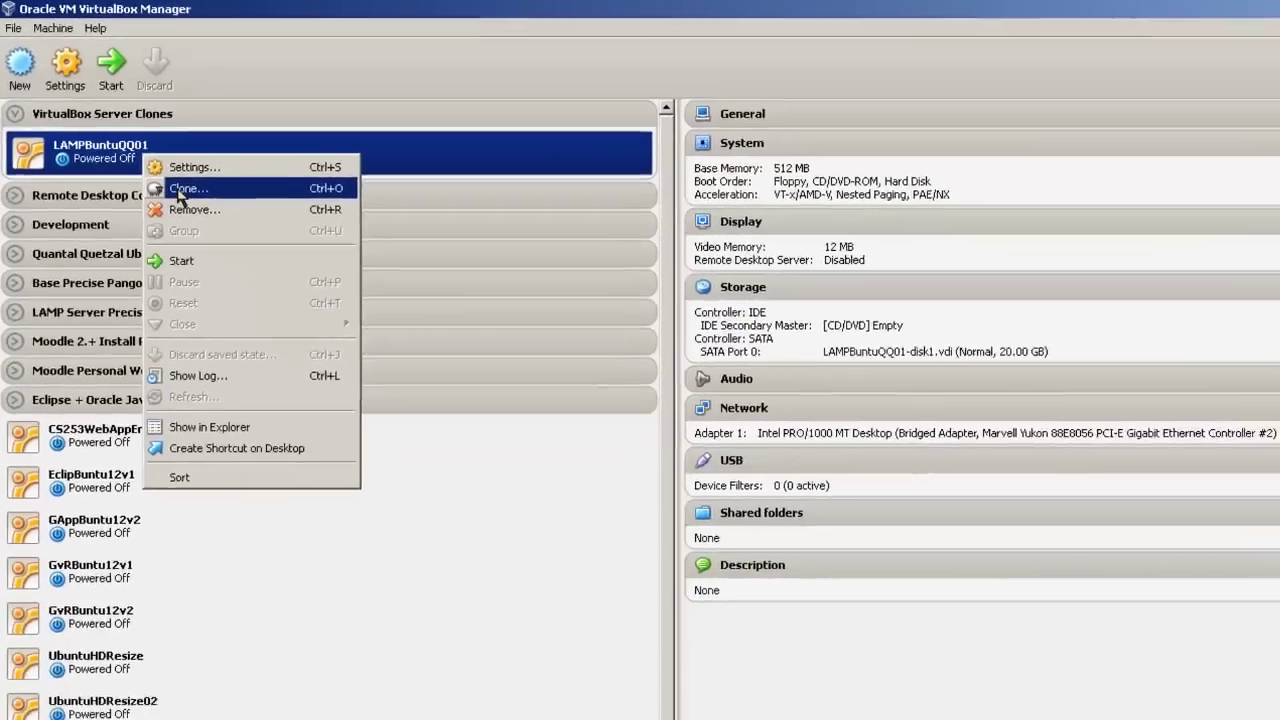
{"action": "left_click", "coordinate": [186, 188]}
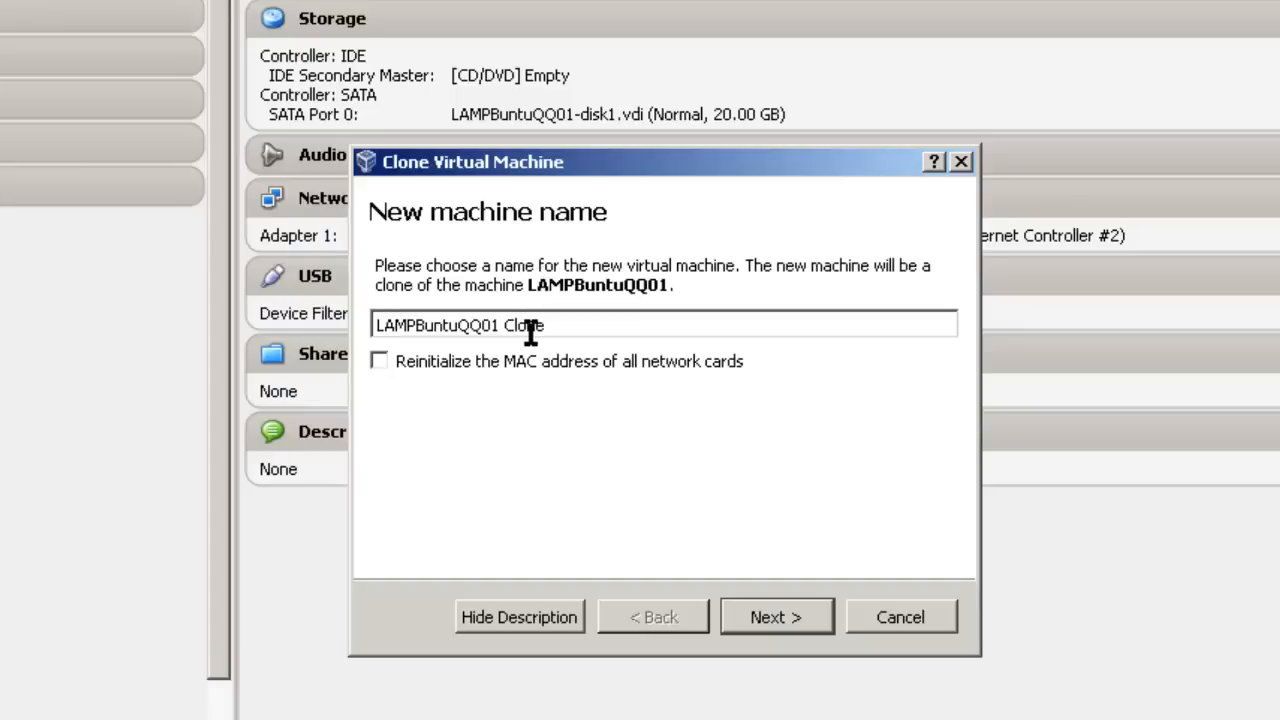
{"action": "key", "text": "BackSpace"}
{"action": "key", "text": "BackSpace"}
{"action": "key", "text": "BackSpace"}
{"action": "key", "text": "BackSpace"}
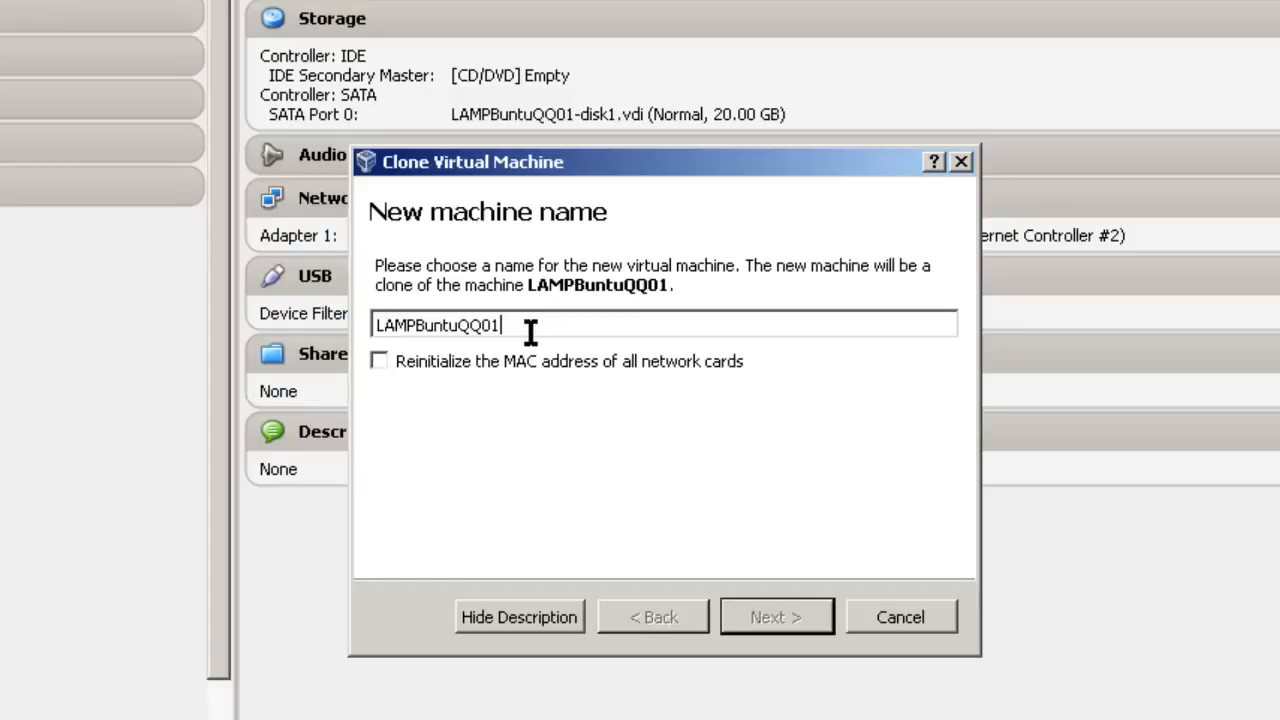
{"action": "left_click", "coordinate": [413, 325]}
{"action": "key", "text": "BackSpace"}
{"action": "key", "text": "BackSpace"}
{"action": "key", "text": "BackSpace"}
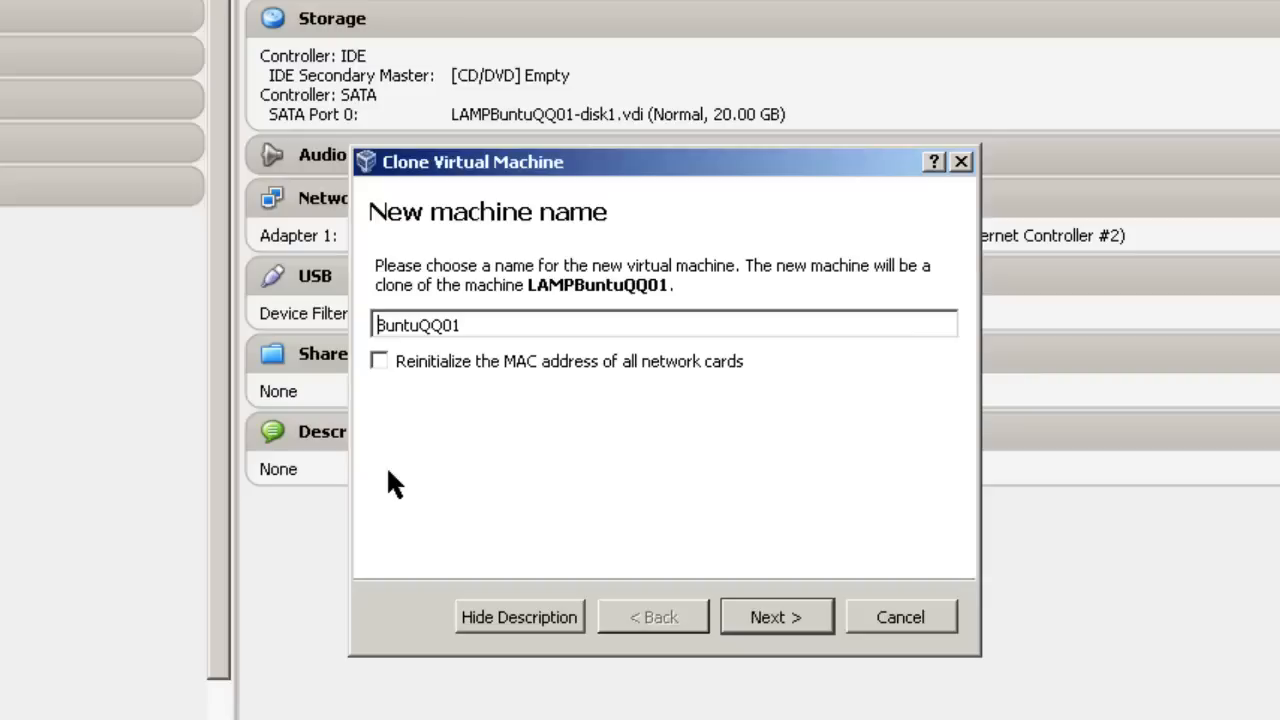
{"action": "type", "text": "Clone"}
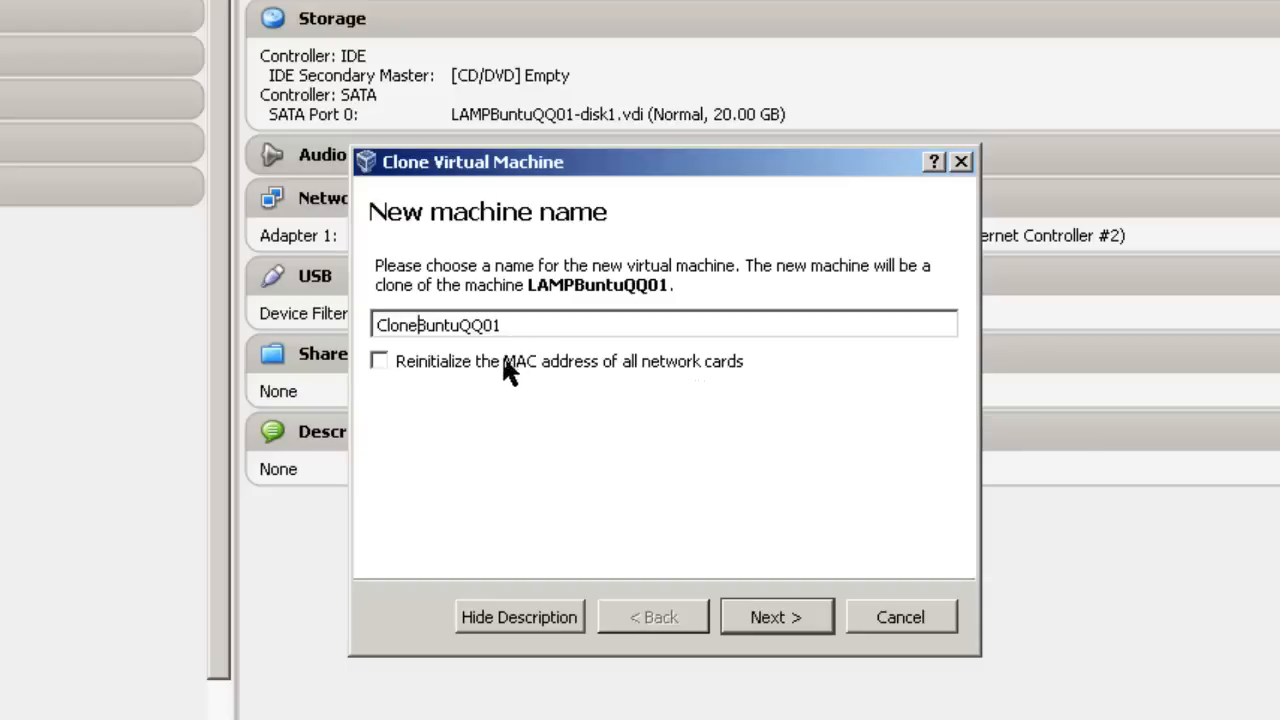
{"action": "mouse_move", "coordinate": [545, 362]}
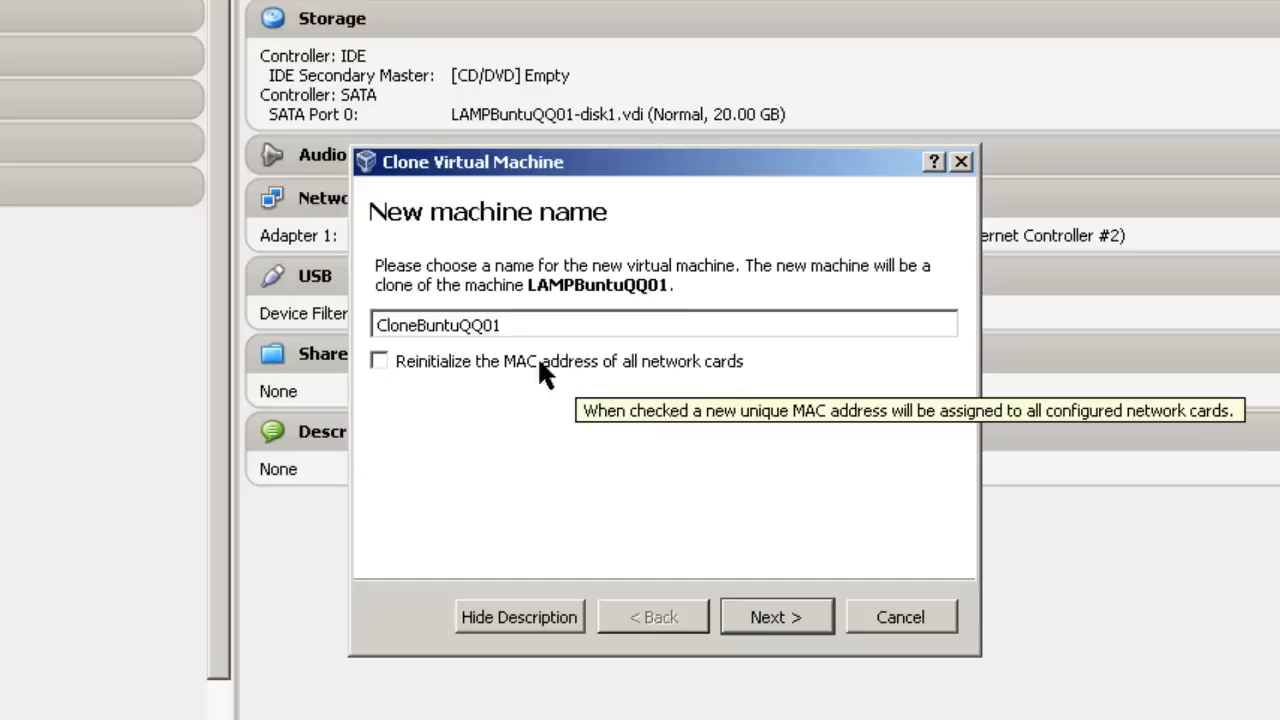
Step: Enable Reinitialize the MAC address and continue to the clone type choice
{"action": "left_click", "coordinate": [379, 361]}
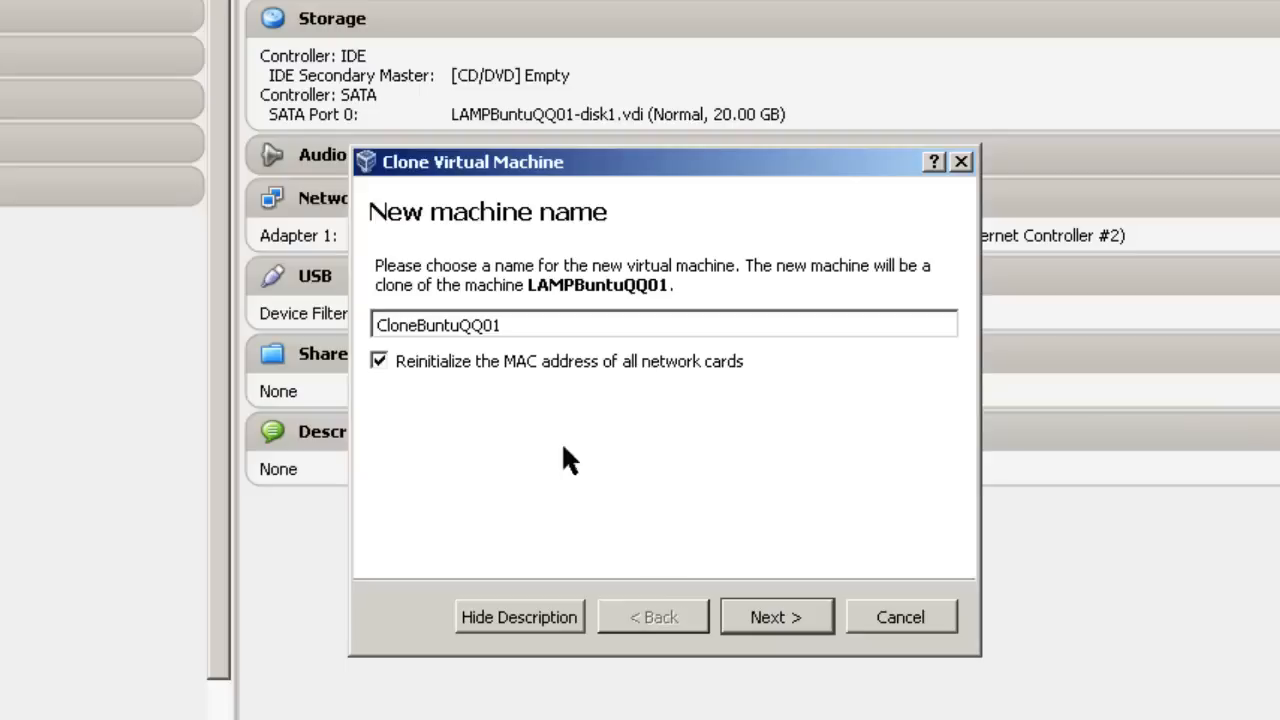
{"action": "left_click", "coordinate": [776, 617]}
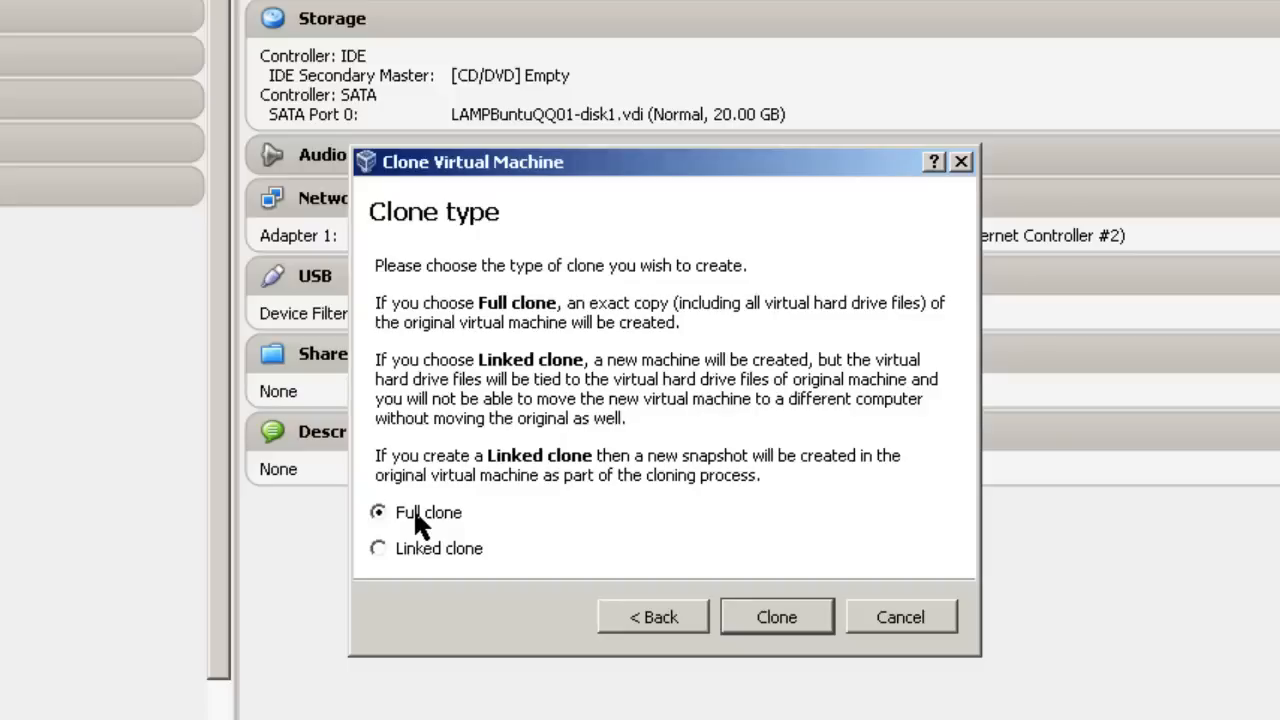
Step: Create CloneBuntuQQ01 as a full clone, listed powered off beside the original
{"action": "left_click", "coordinate": [776, 617]}
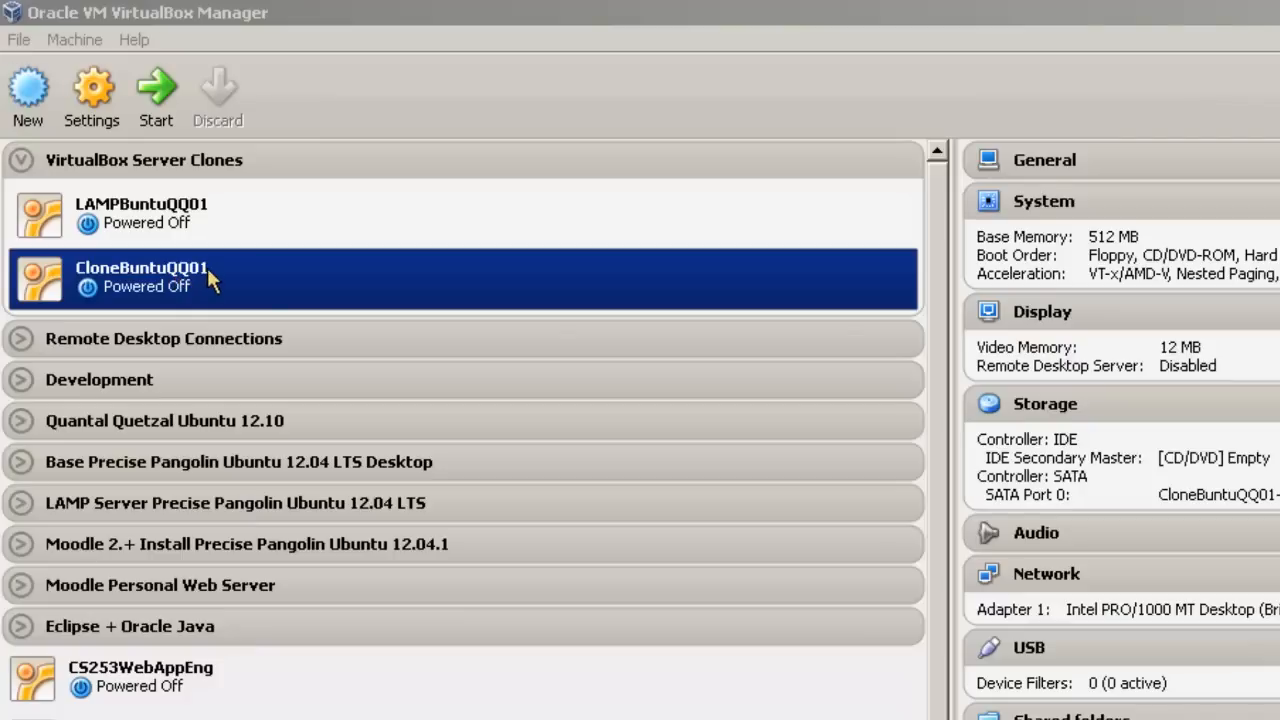
Step: Start CloneBuntuQQ01 and let it boot to the Ubuntu console login prompt
{"action": "right_click", "coordinate": [256, 284]}
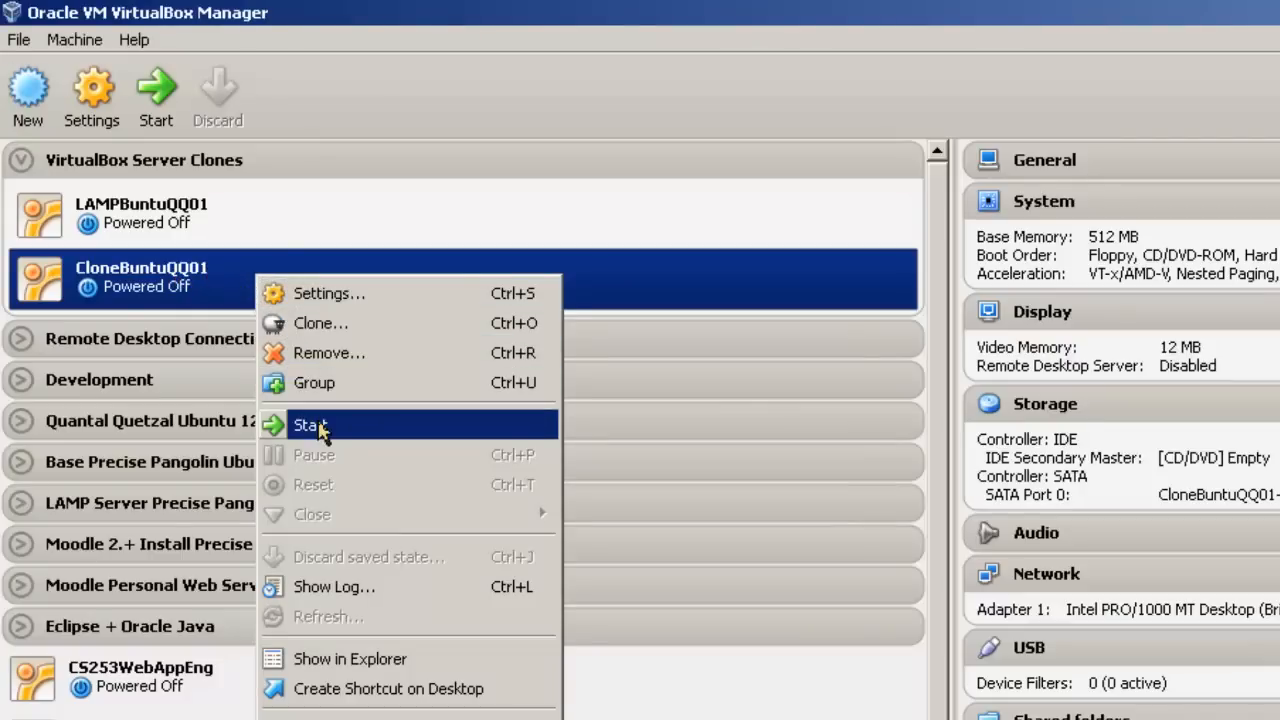
{"action": "left_click", "coordinate": [310, 425]}
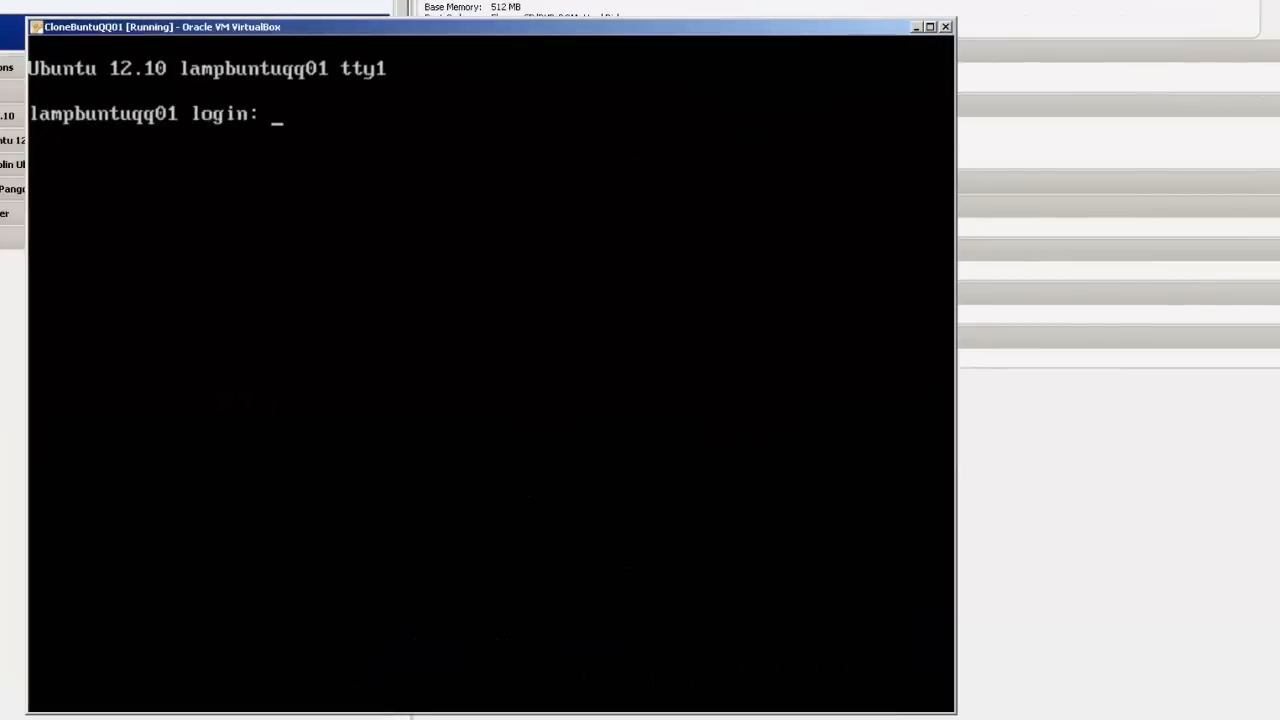
{"action": "type", "text": "mike"}
Step: Log in as mike, change into /etc/udev/rules.d and list its files
{"action": "key", "text": "Return"}
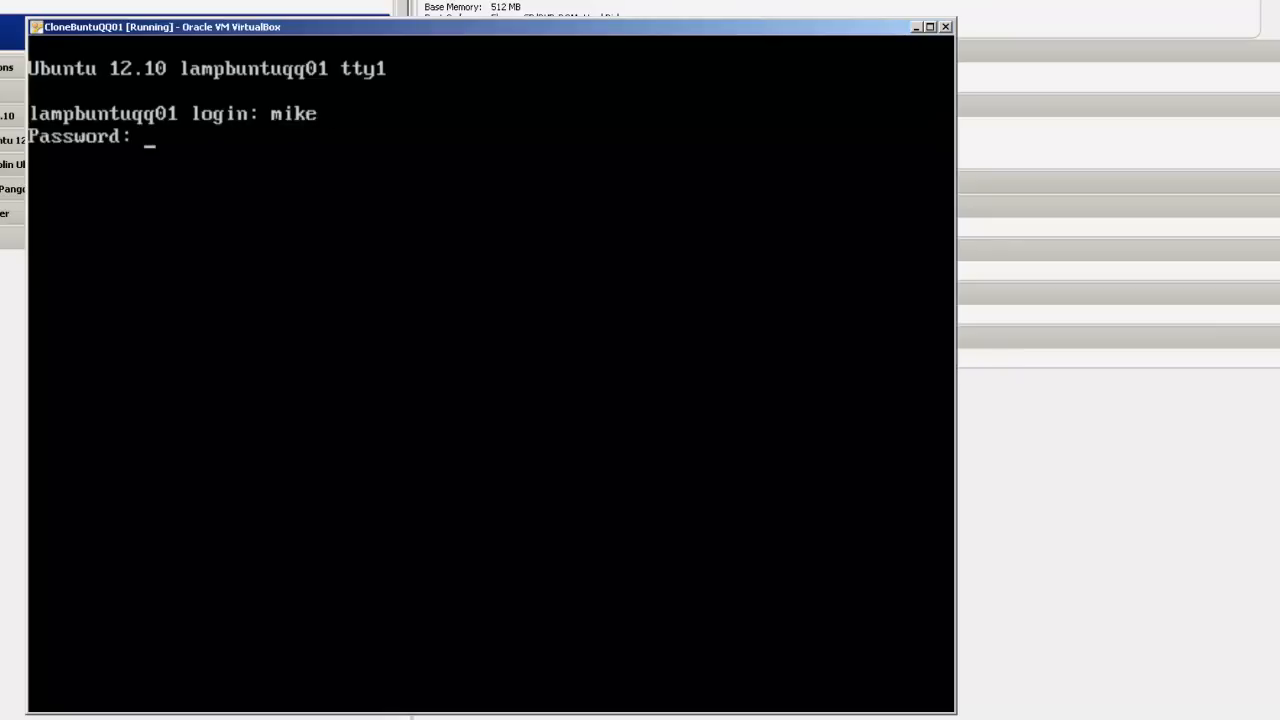
{"action": "key", "text": "Return"}
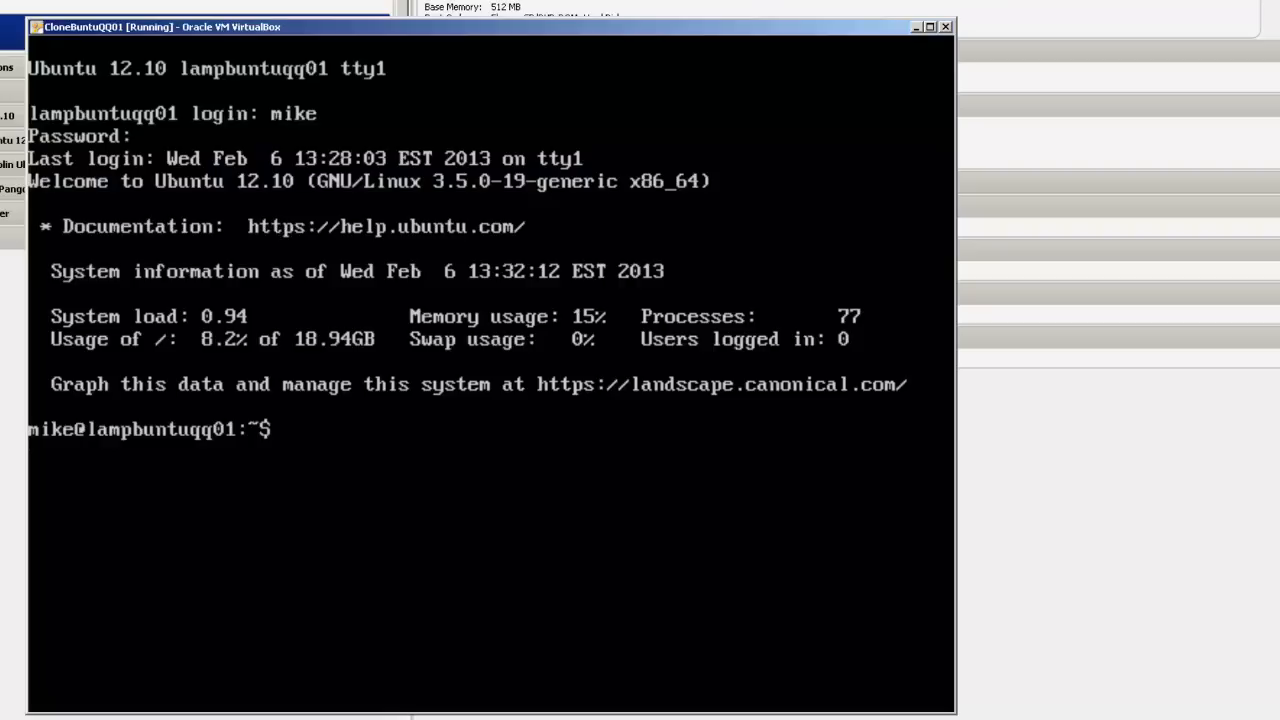
{"action": "type", "text": "cd "}
{"action": "type", "text": "/etc/"}
{"action": "type", "text": "udev/"}
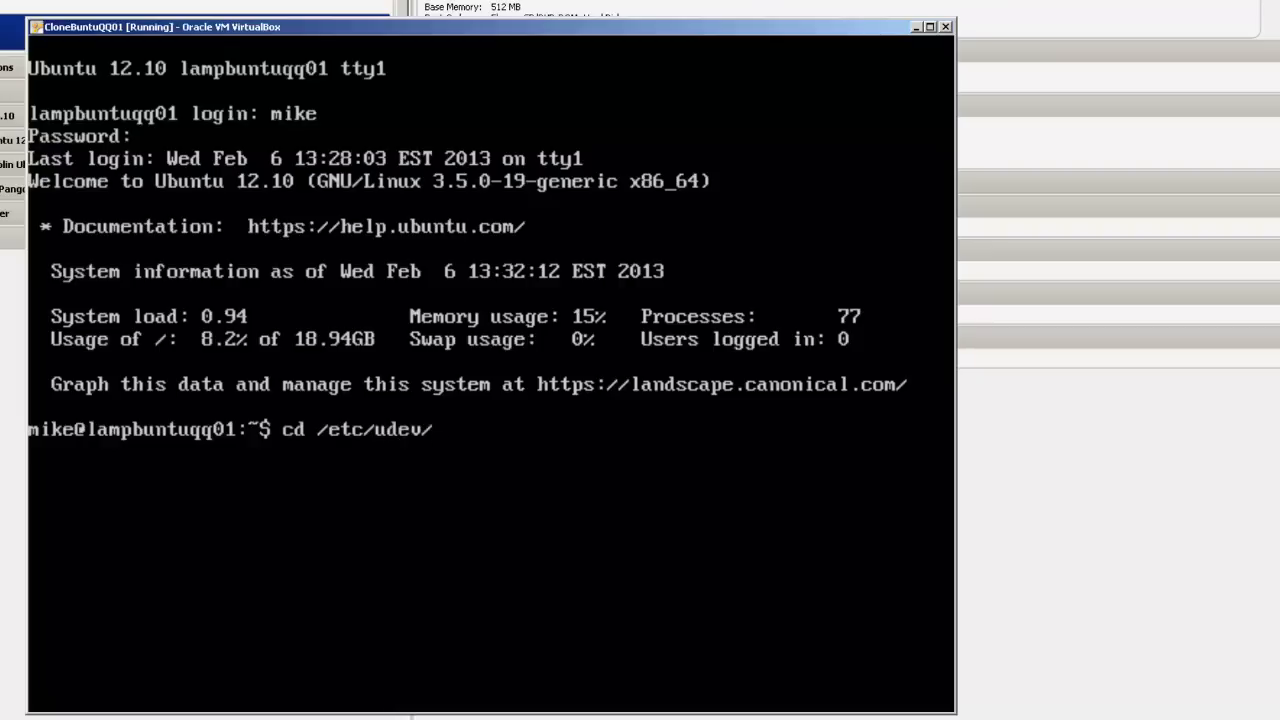
{"action": "type", "text": "rules"}
{"action": "type", "text": ".d"}
{"action": "key", "text": "Return"}
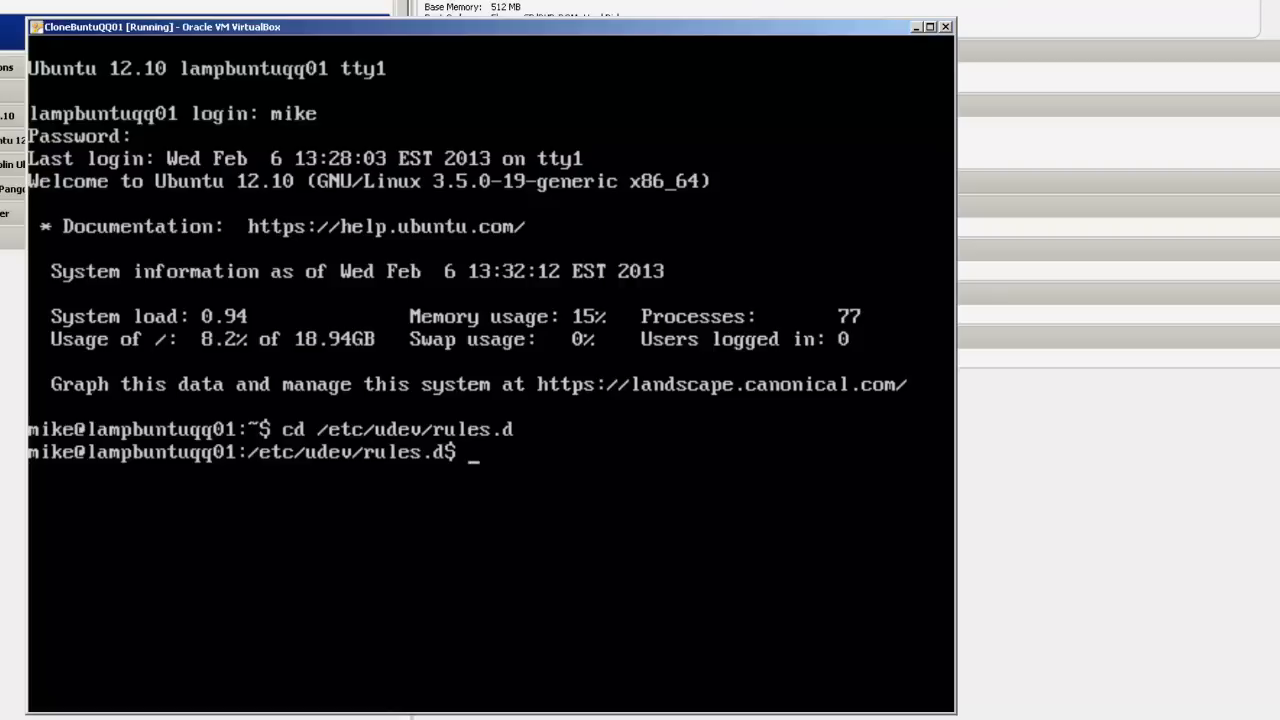
{"action": "type", "text": "ls"}
{"action": "key", "text": "Return"}
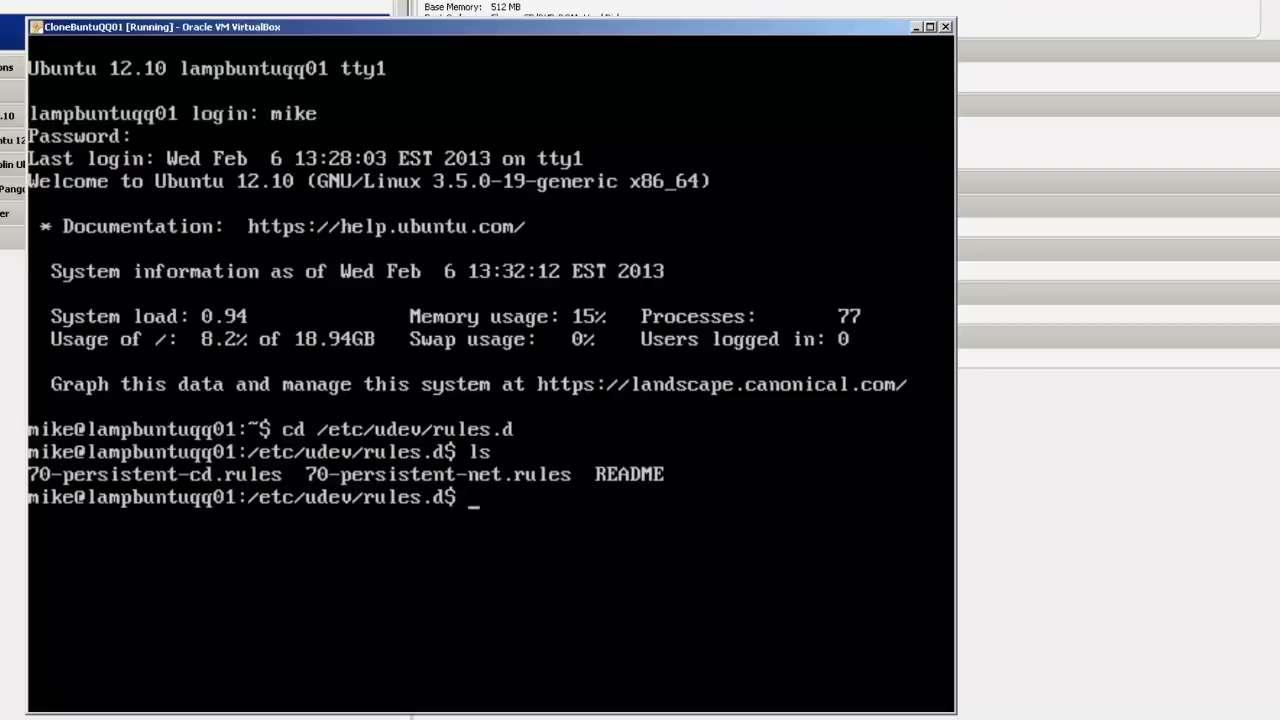
{"action": "type", "text": "sudo vi"}
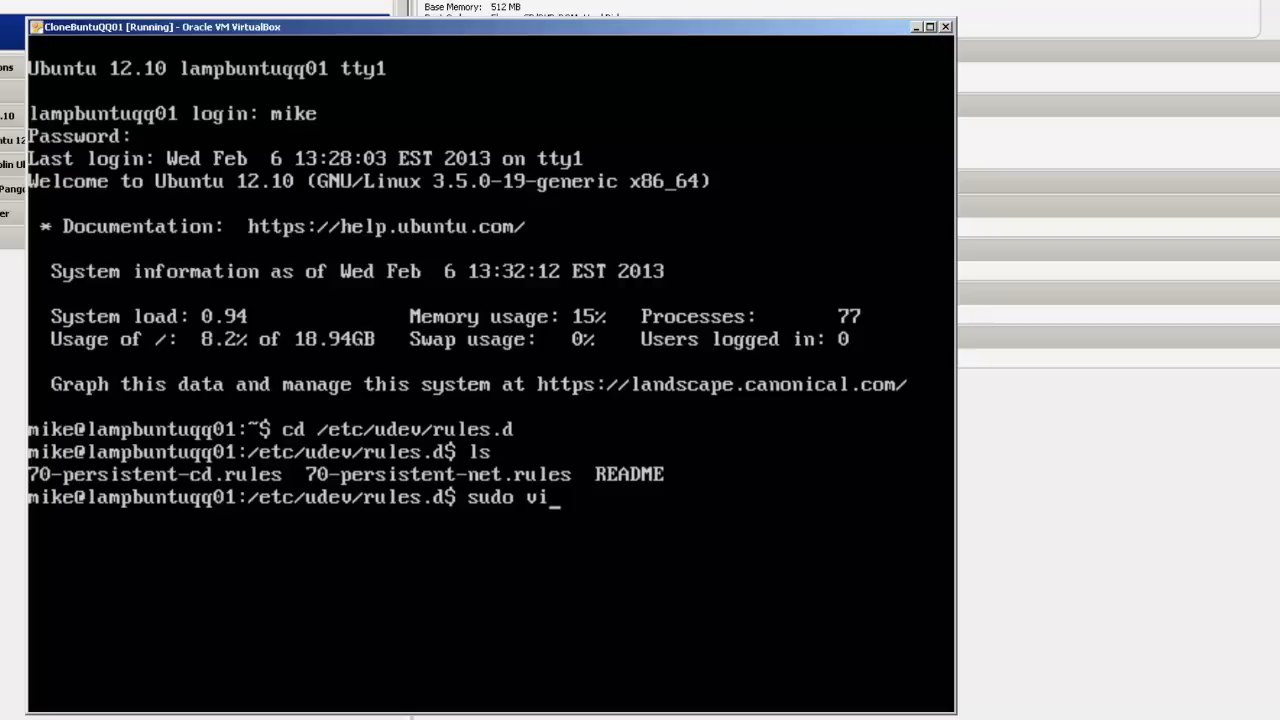
{"action": "type", "text": "m"}
{"action": "type", "text": " 70"}
{"action": "type", "text": "-pe"}
{"action": "type", "text": "rsistent"}
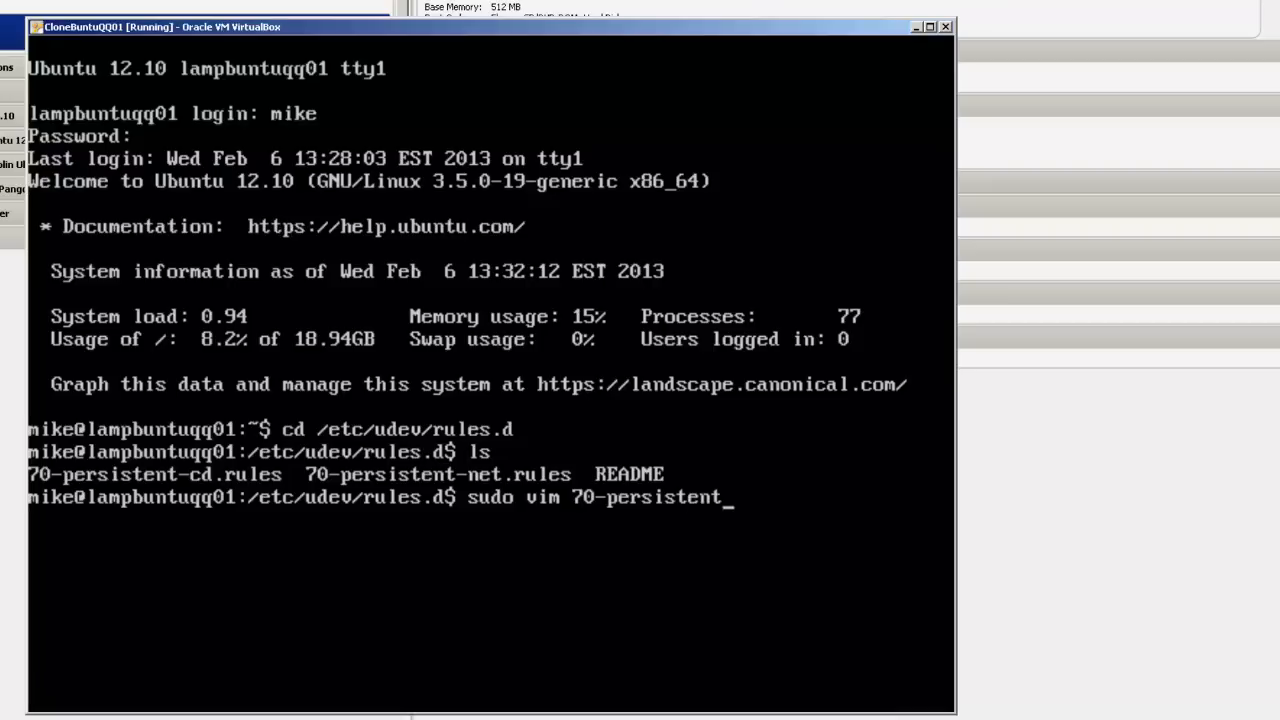
{"action": "type", "text": "-net"}
{"action": "type", "text": ".ru"}
{"action": "type", "text": "les"}
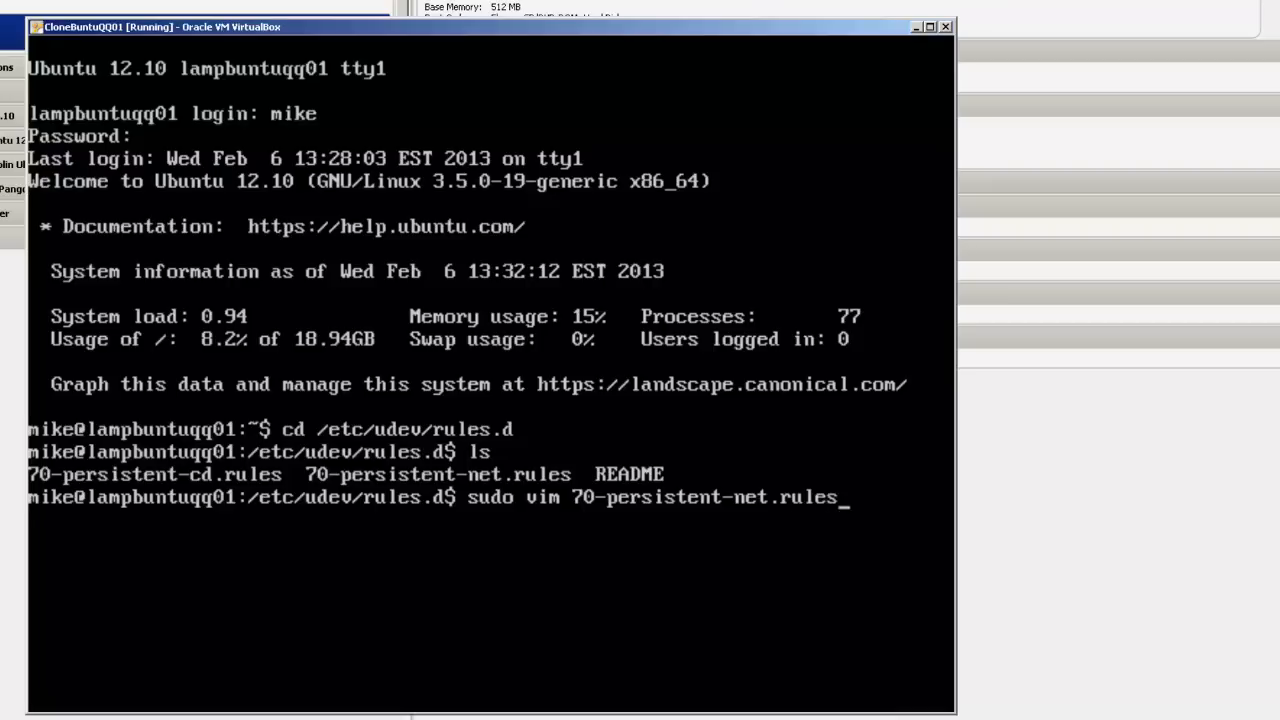
Step: Open 70-persistent-net.rules with sudo vi and move down to the eth0 and eth1 rules
{"action": "key", "text": "Return"}
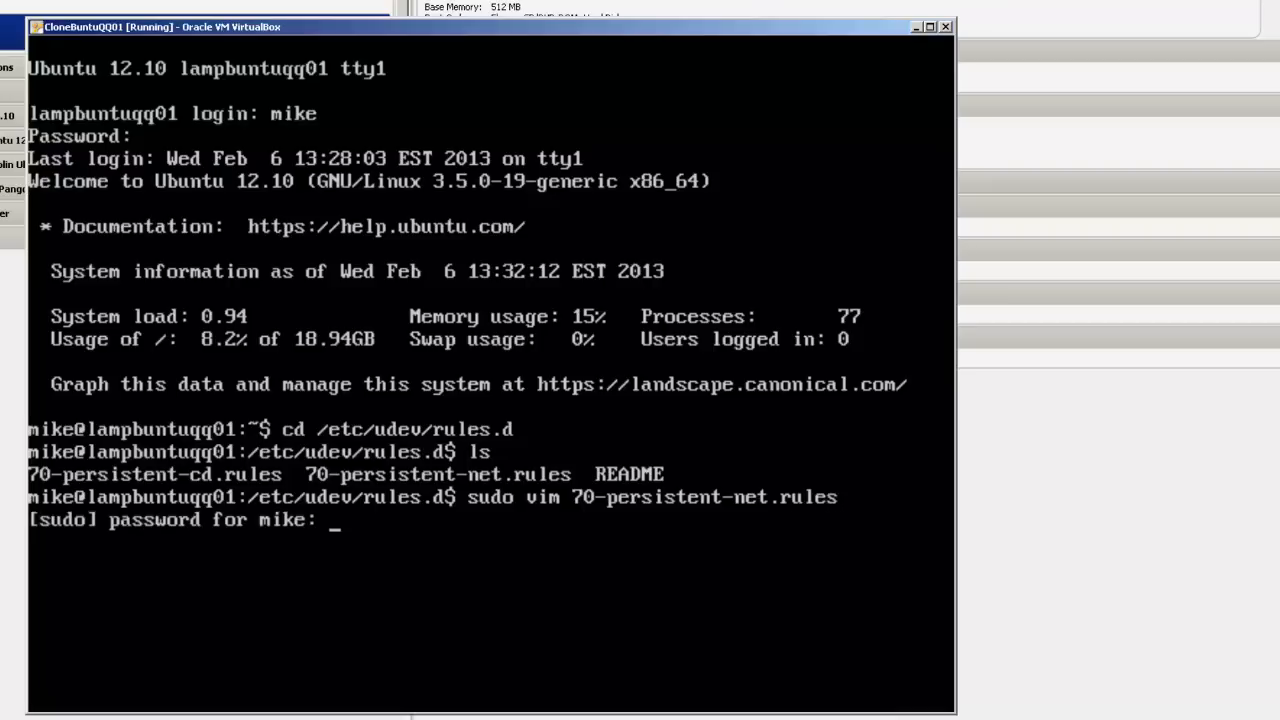
{"action": "key", "text": "Return"}
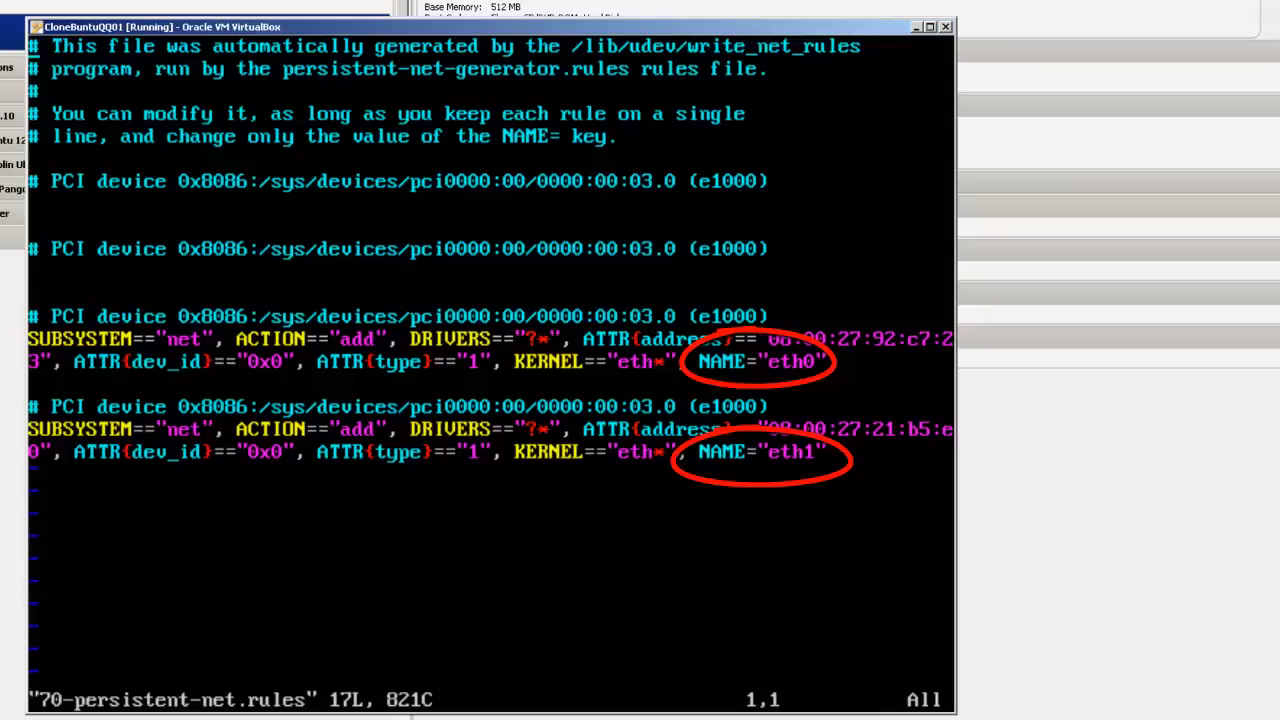
{"action": "key", "text": "Down"}
{"action": "key", "text": "Down"}
{"action": "key", "text": "Down"}
{"action": "key", "text": "Down"}
{"action": "key", "text": "Down"}
{"action": "key", "text": "Down"}
{"action": "key", "text": "Down"}
{"action": "key", "text": "Down"}
{"action": "key", "text": "Down"}
{"action": "key", "text": "Down"}
{"action": "key", "text": "Down"}
{"action": "key", "text": "Down"}
{"action": "key", "text": "Down"}
{"action": "key", "text": "Down"}
{"action": "key", "text": "Down"}
{"action": "key", "text": "Down"}
Step: In insert mode, backspace the eth1 rule onto the eth0 line and erase the eth0 rule's tail
{"action": "key", "text": "i"}
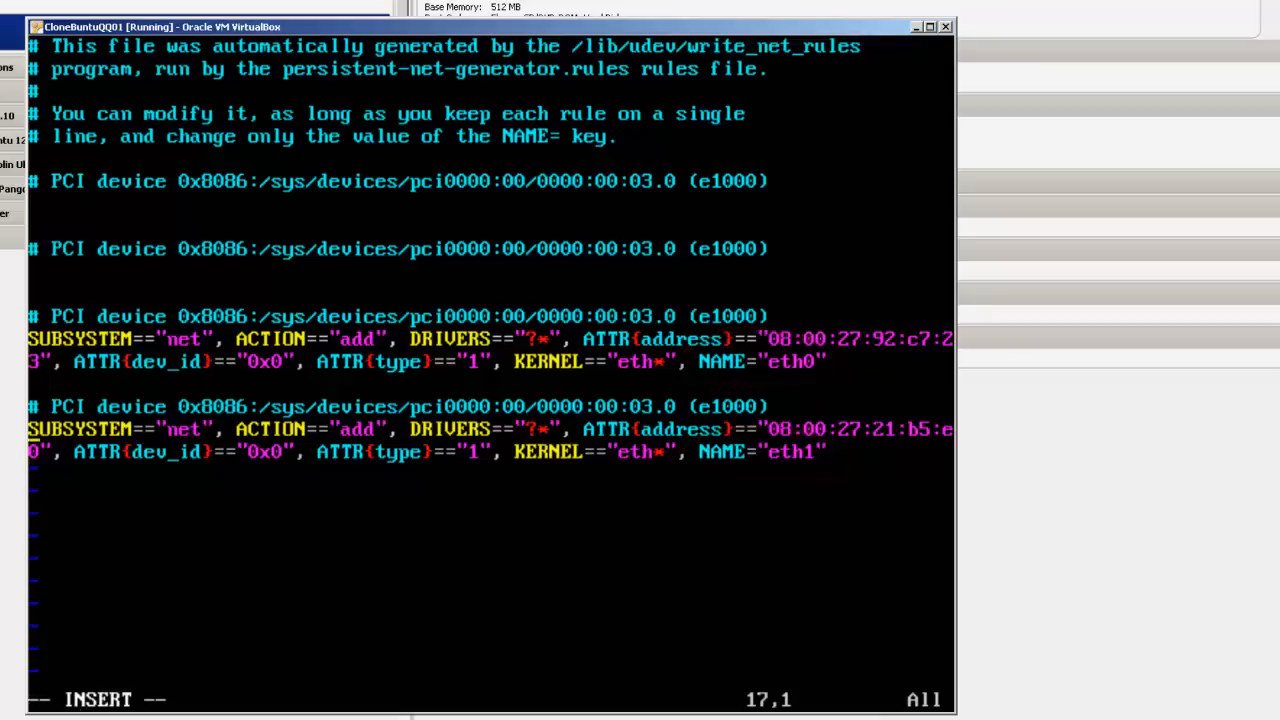
{"action": "key", "text": "BackSpace"}
{"action": "key", "text": "BackSpace"}
{"action": "key", "text": "BackSpace"}
{"action": "key", "text": "BackSpace"}
{"action": "key", "text": "BackSpace"}
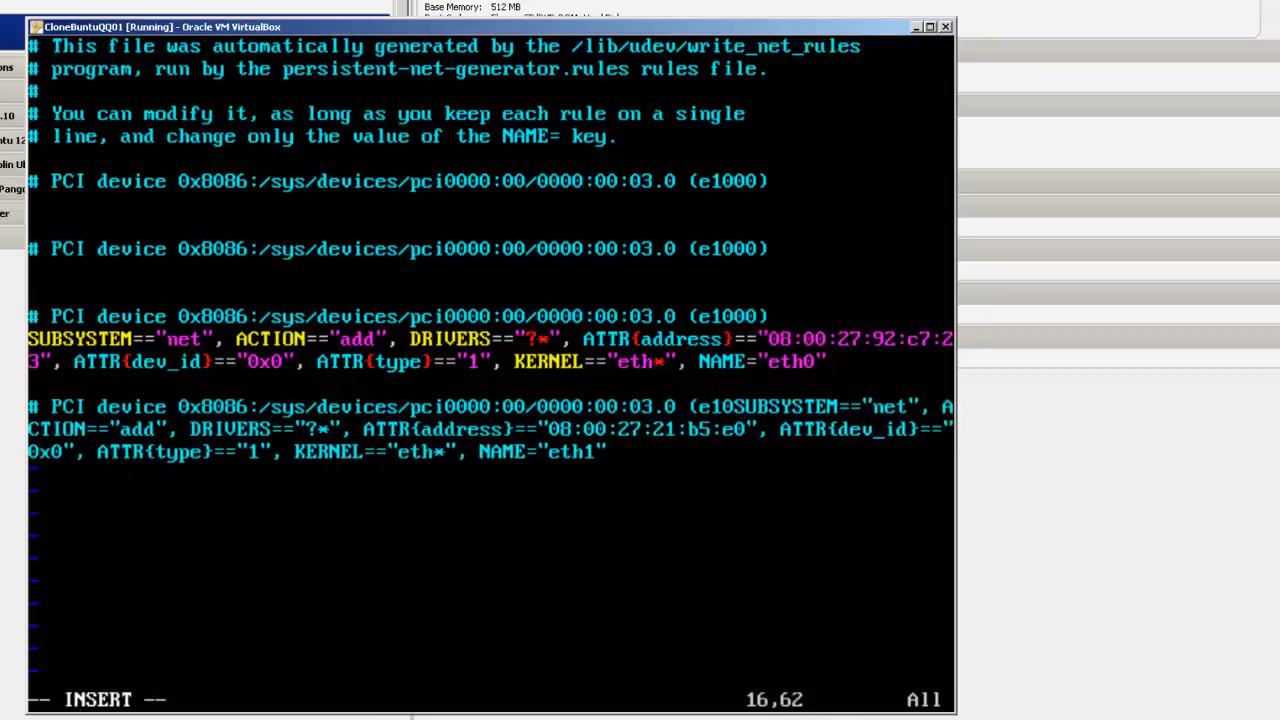
{"action": "key", "text": "BackSpace"}
{"action": "key", "text": "BackSpace"}
{"action": "key", "text": "BackSpace"}
{"action": "key", "text": "BackSpace"}
{"action": "key", "text": "BackSpace"}
{"action": "key", "text": "BackSpace"}
{"action": "key", "text": "BackSpace"}
{"action": "key", "text": "BackSpace"}
{"action": "key", "text": "BackSpace"}
{"action": "key", "text": "BackSpace"}
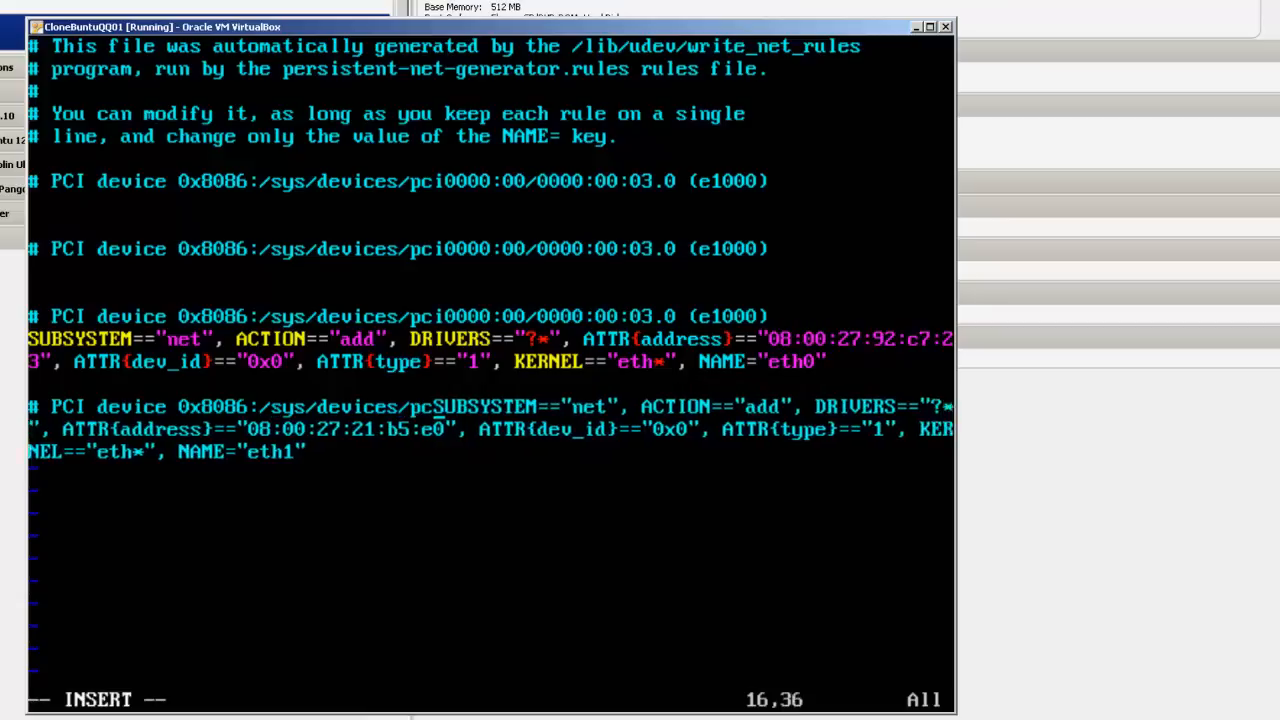
{"action": "key", "text": "BackSpace"}
{"action": "key", "text": "BackSpace"}
{"action": "key", "text": "BackSpace"}
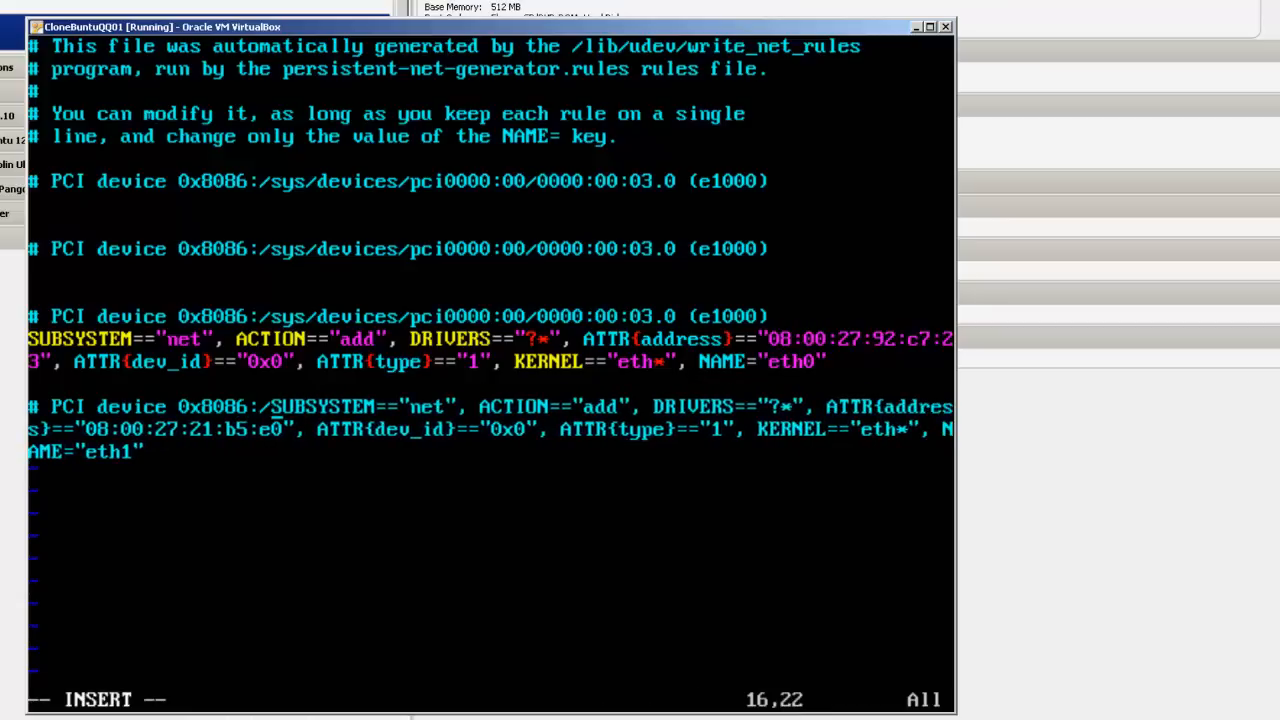
{"action": "key", "text": "BackSpace"}
{"action": "key", "text": "BackSpace"}
{"action": "key", "text": "BackSpace"}
{"action": "key", "text": "BackSpace"}
{"action": "key", "text": "BackSpace"}
{"action": "key", "text": "BackSpace"}
{"action": "key", "text": "BackSpace"}
{"action": "key", "text": "BackSpace"}
{"action": "key", "text": "BackSpace"}
{"action": "key", "text": "BackSpace"}
{"action": "key", "text": "BackSpace"}
{"action": "key", "text": "BackSpace"}
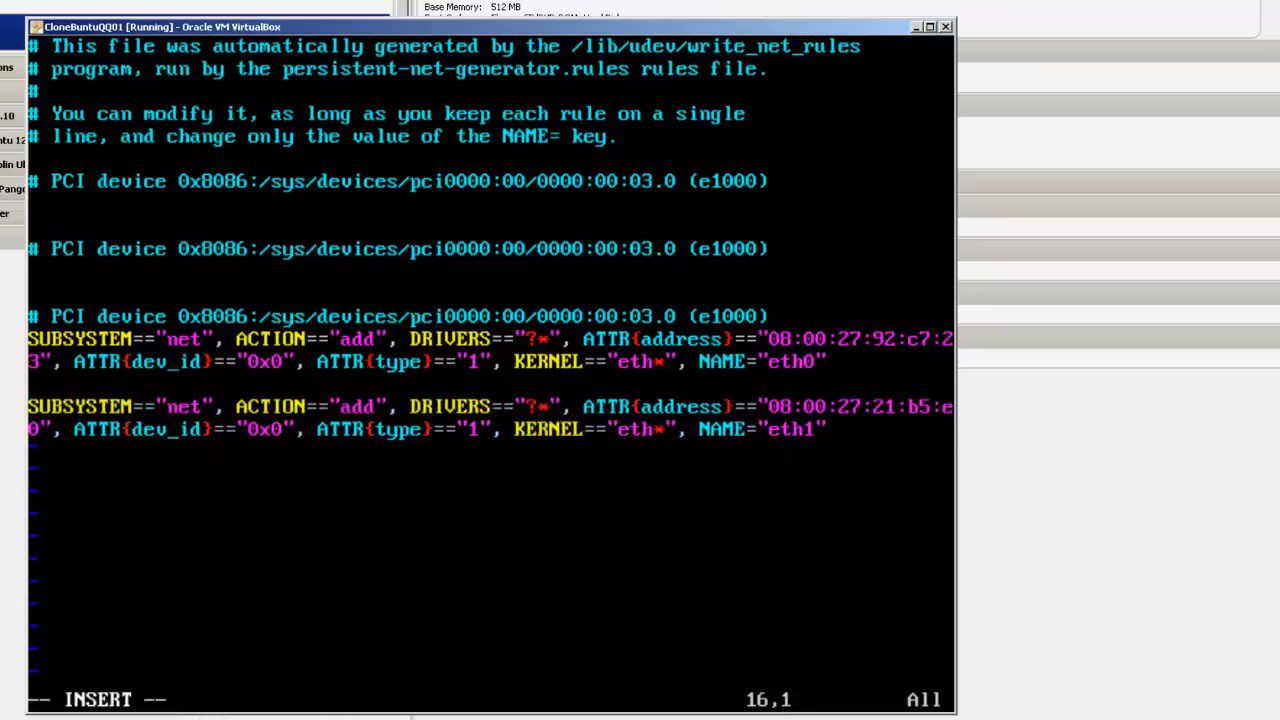
{"action": "key", "text": "BackSpace"}
{"action": "key", "text": "BackSpace"}
{"action": "key", "text": "BackSpace"}
{"action": "key", "text": "BackSpace"}
{"action": "key", "text": "BackSpace"}
{"action": "key", "text": "BackSpace"}
{"action": "key", "text": "BackSpace"}
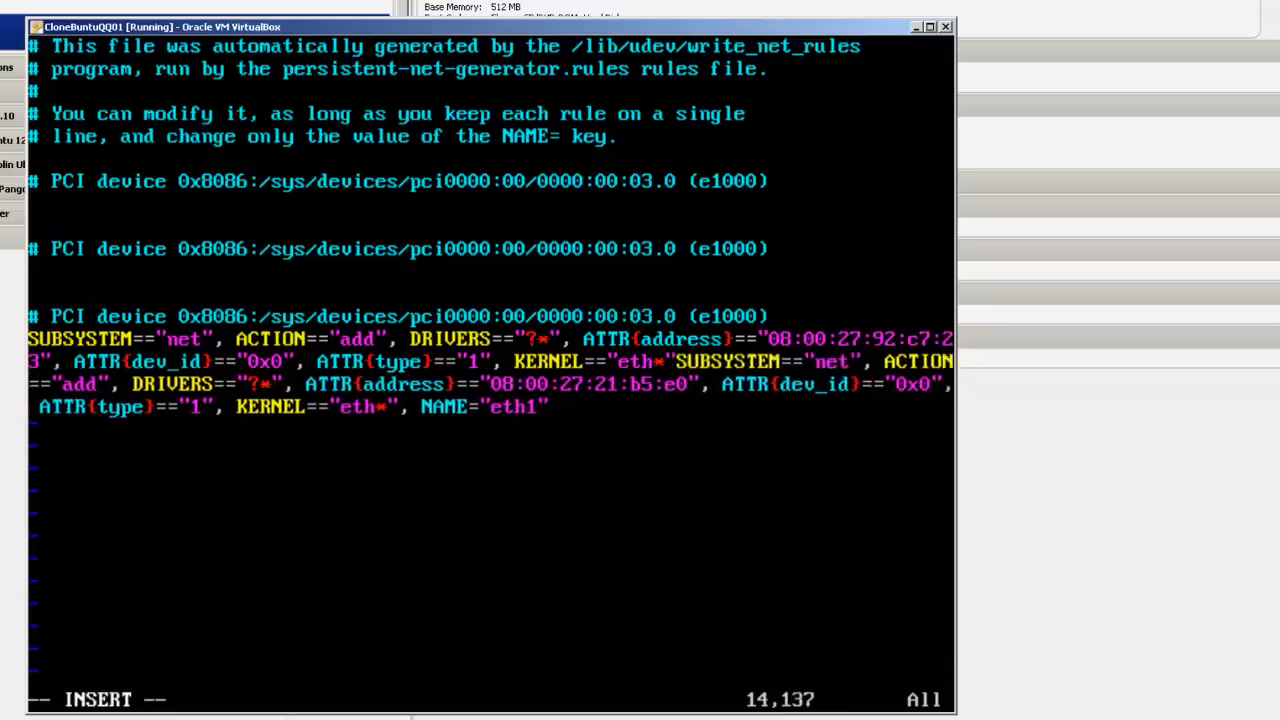
{"action": "key", "text": "BackSpace"}
{"action": "key", "text": "BackSpace"}
{"action": "key", "text": "BackSpace"}
{"action": "key", "text": "BackSpace"}
{"action": "key", "text": "BackSpace"}
{"action": "key", "text": "BackSpace"}
{"action": "key", "text": "BackSpace"}
{"action": "key", "text": "BackSpace"}
{"action": "key", "text": "BackSpace"}
{"action": "key", "text": "BackSpace"}
{"action": "key", "text": "BackSpace"}
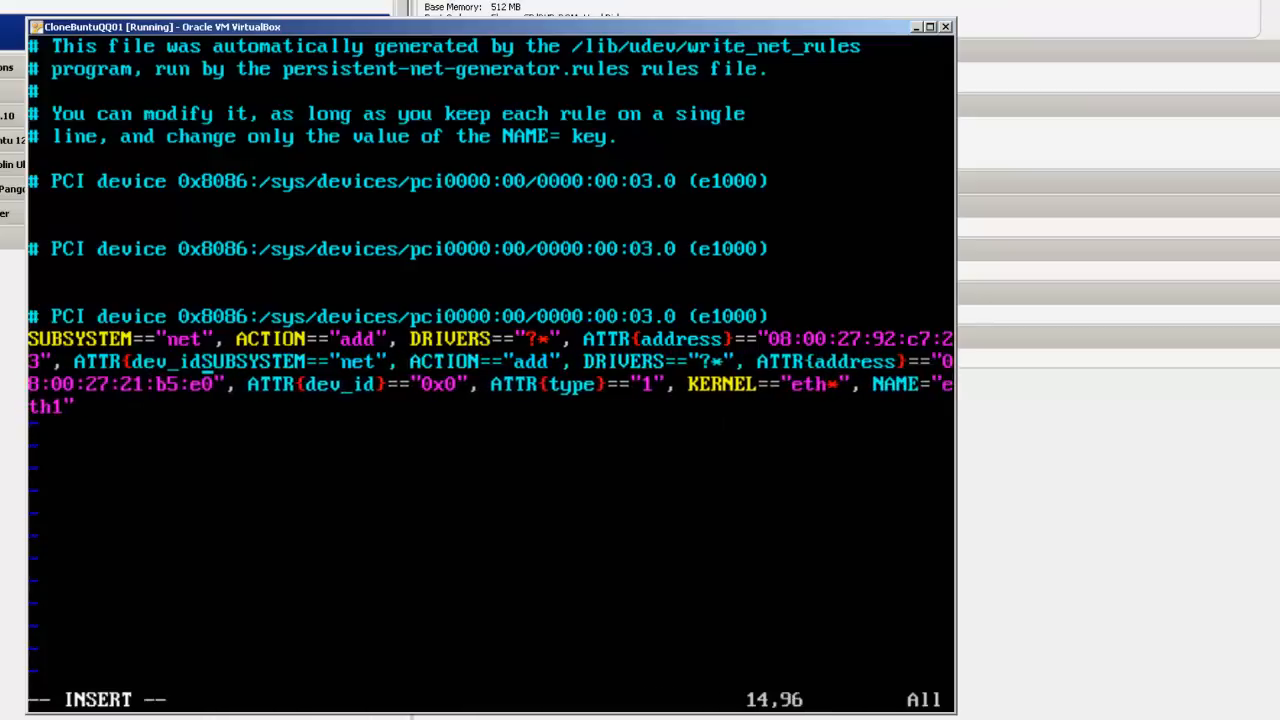
{"action": "key", "text": "BackSpace"}
{"action": "key", "text": "BackSpace"}
{"action": "key", "text": "BackSpace"}
{"action": "key", "text": "BackSpace"}
{"action": "key", "text": "BackSpace"}
{"action": "key", "text": "BackSpace"}
{"action": "key", "text": "BackSpace"}
{"action": "key", "text": "BackSpace"}
{"action": "key", "text": "BackSpace"}
{"action": "key", "text": "BackSpace"}
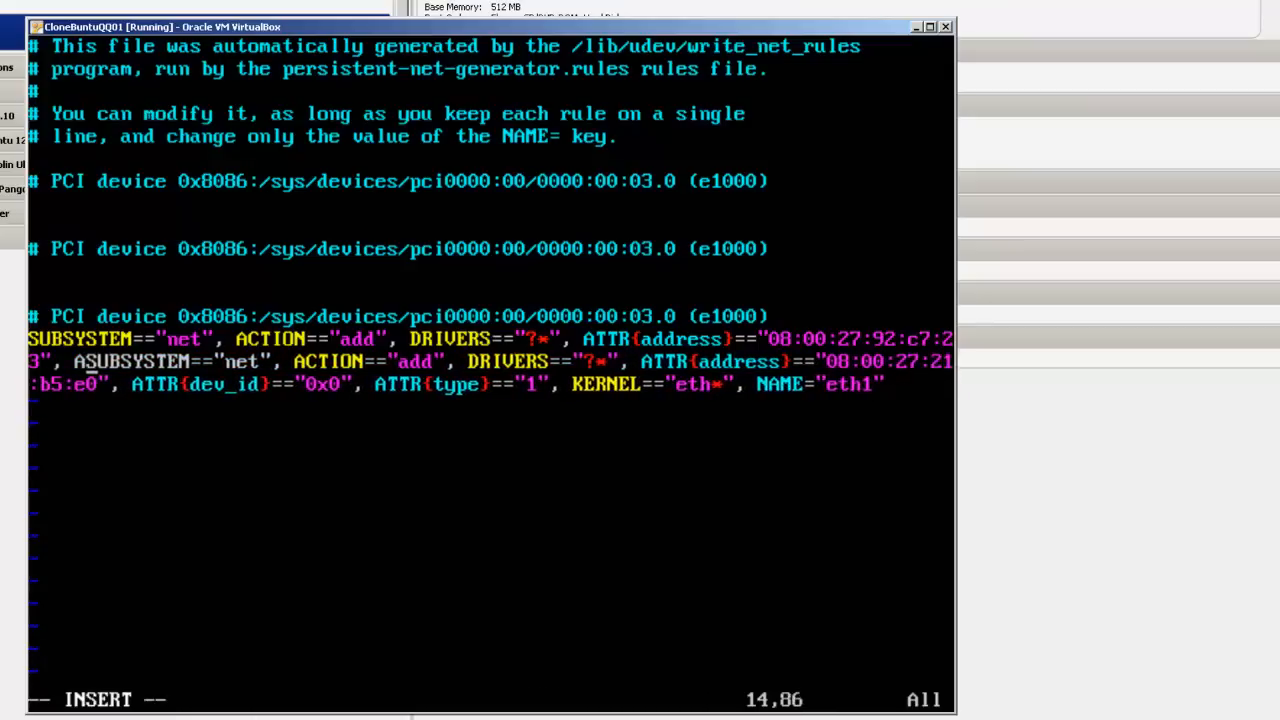
{"action": "key", "text": "BackSpace"}
{"action": "key", "text": "BackSpace"}
{"action": "key", "text": "BackSpace"}
{"action": "key", "text": "BackSpace"}
{"action": "key", "text": "BackSpace"}
{"action": "key", "text": "BackSpace"}
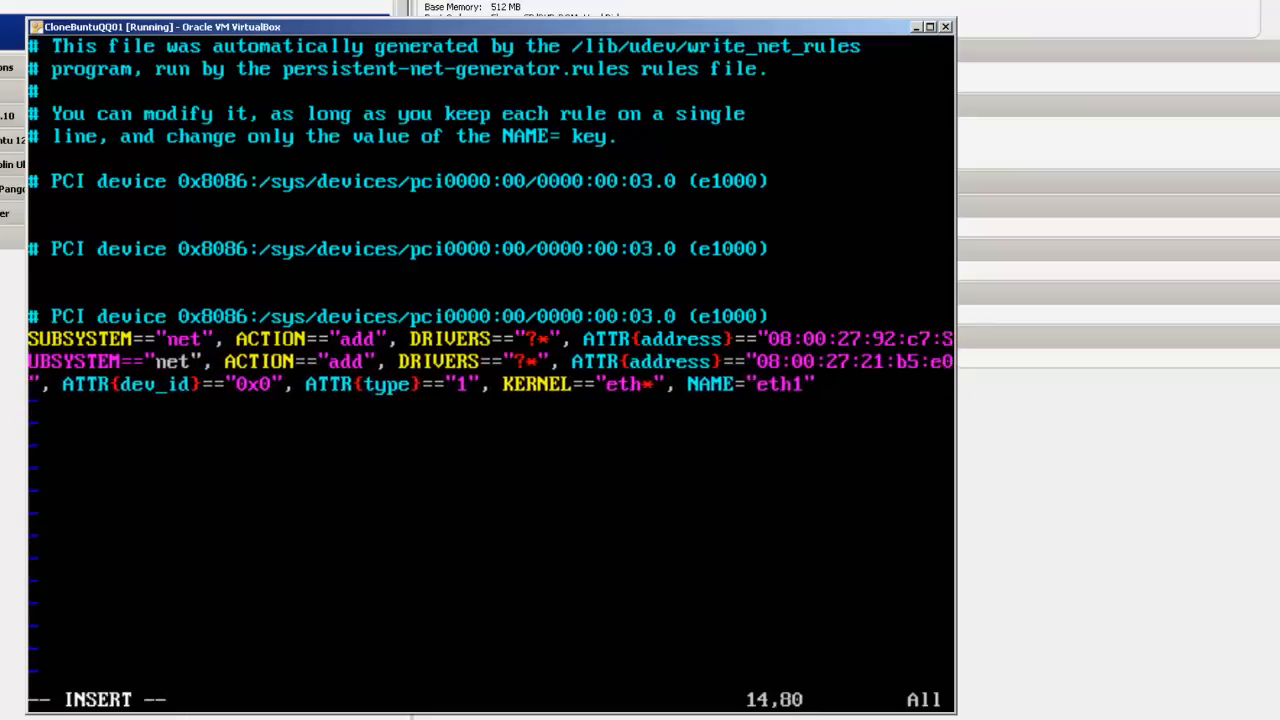
{"action": "key", "text": "BackSpace"}
{"action": "key", "text": "BackSpace"}
{"action": "key", "text": "BackSpace"}
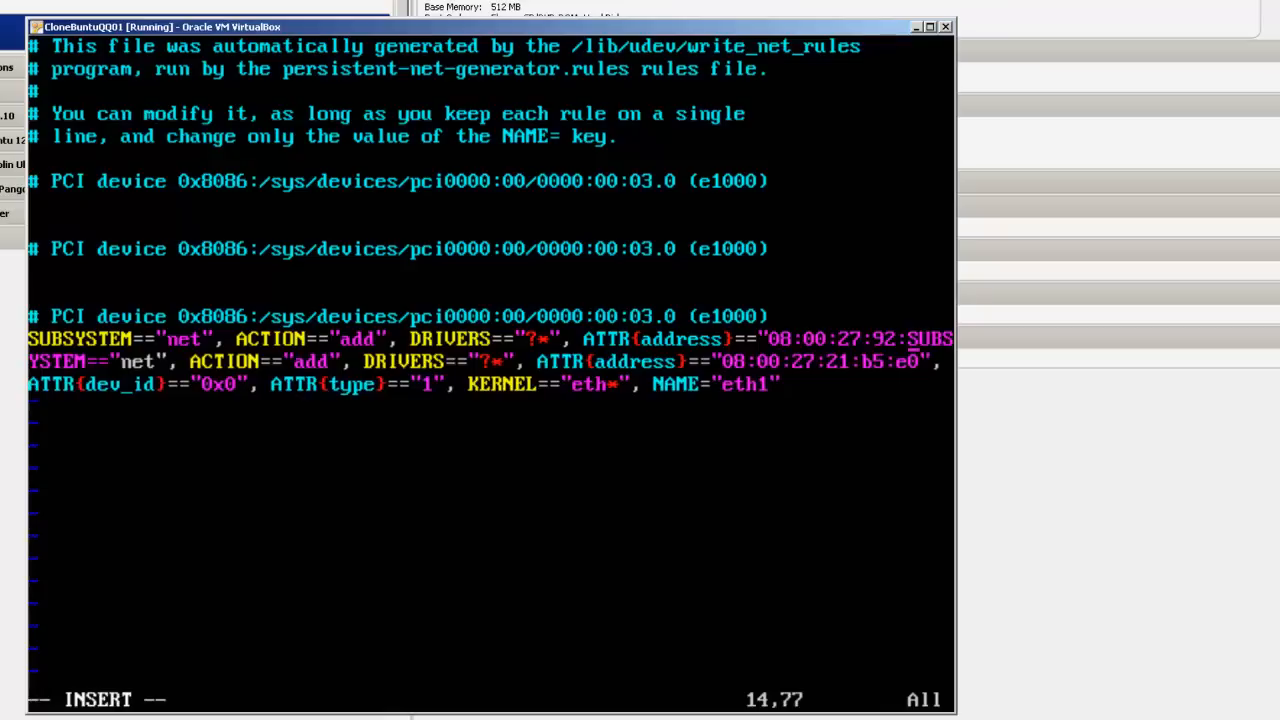
Step: Erase the remaining combined eth0/eth1 rule line, leaving only the comment lines
{"action": "key", "text": "Right"}
{"action": "key", "text": "Right"}
{"action": "key", "text": "Right"}
{"action": "key", "text": "Right"}
{"action": "key", "text": "Right"}
{"action": "key", "text": "Right"}
{"action": "key", "text": "Right"}
{"action": "key", "text": "Right"}
{"action": "key", "text": "Right"}
{"action": "key", "text": "Right"}
{"action": "key", "text": "Right"}
{"action": "key", "text": "Right"}
{"action": "key", "text": "Right"}
{"action": "key", "text": "Right"}
{"action": "key", "text": "Right"}
{"action": "key", "text": "Right"}
{"action": "key", "text": "Right"}
{"action": "key", "text": "Right"}
{"action": "key", "text": "Right"}
{"action": "key", "text": "Right"}
{"action": "key", "text": "Right"}
{"action": "key", "text": "Right"}
{"action": "key", "text": "Right"}
{"action": "key", "text": "Right"}
{"action": "key", "text": "Right"}
{"action": "key", "text": "Right"}
{"action": "key", "text": "Right"}
{"action": "key", "text": "Right"}
{"action": "key", "text": "Right"}
{"action": "key", "text": "Right"}
{"action": "key", "text": "Right"}
{"action": "key", "text": "Right"}
{"action": "key", "text": "Right"}
{"action": "key", "text": "Right"}
{"action": "key", "text": "Right"}
{"action": "key", "text": "Right"}
{"action": "key", "text": "Right"}
{"action": "key", "text": "Right"}
{"action": "key", "text": "Right"}
{"action": "key", "text": "BackSpace"}
{"action": "key", "text": "BackSpace"}
{"action": "key", "text": "BackSpace"}
{"action": "key", "text": "BackSpace"}
{"action": "key", "text": "BackSpace"}
{"action": "key", "text": "BackSpace"}
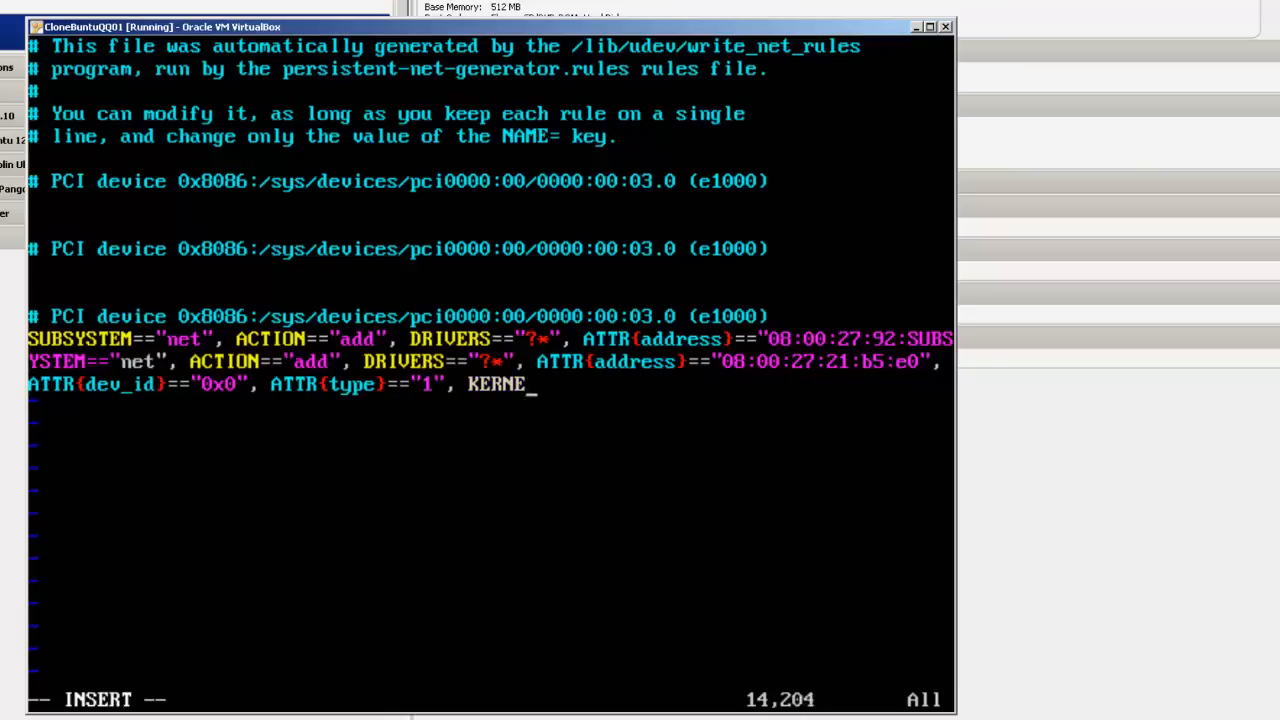
{"action": "key", "text": "BackSpace"}
{"action": "key", "text": "BackSpace"}
{"action": "key", "text": "BackSpace"}
{"action": "key", "text": "BackSpace"}
{"action": "key", "text": "BackSpace"}
{"action": "key", "text": "BackSpace"}
{"action": "key", "text": "BackSpace"}
{"action": "key", "text": "BackSpace"}
{"action": "key", "text": "BackSpace"}
{"action": "key", "text": "BackSpace"}
{"action": "key", "text": "BackSpace"}
{"action": "key", "text": "BackSpace"}
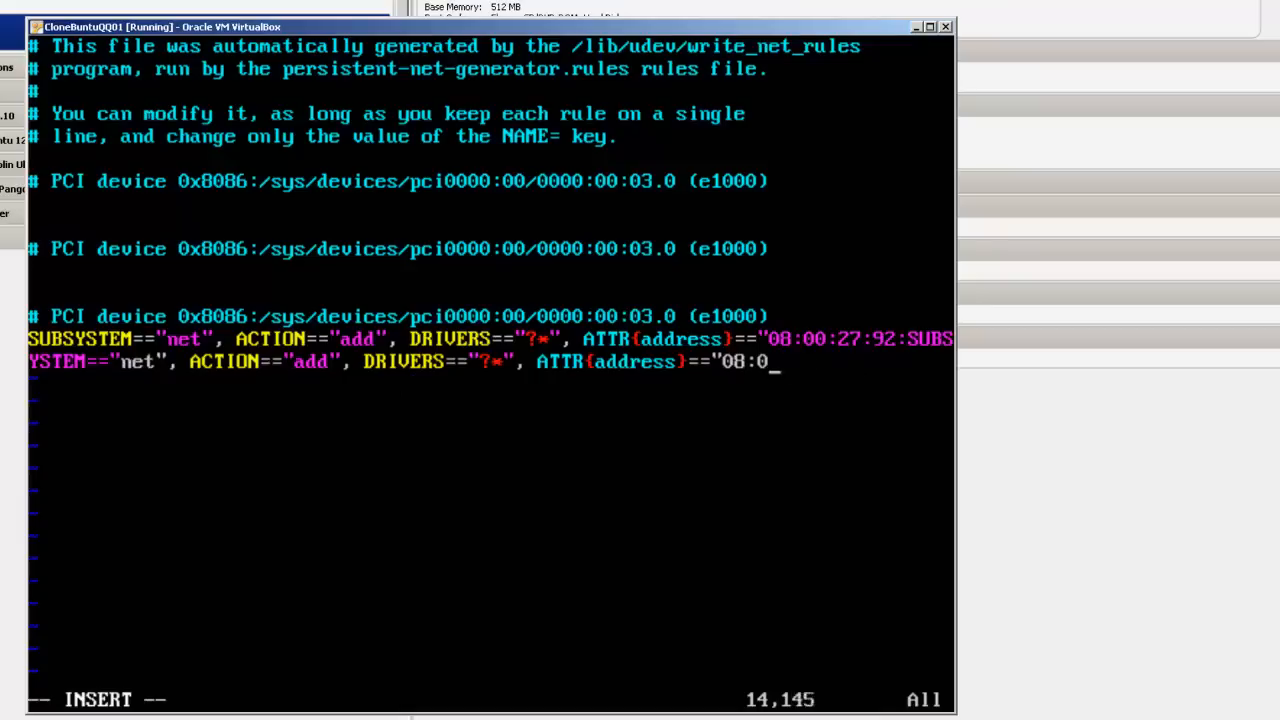
{"action": "key", "text": "BackSpace"}
{"action": "key", "text": "BackSpace"}
{"action": "key", "text": "BackSpace"}
{"action": "key", "text": "BackSpace"}
{"action": "key", "text": "BackSpace"}
{"action": "key", "text": "BackSpace"}
{"action": "key", "text": "BackSpace"}
{"action": "key", "text": "BackSpace"}
{"action": "key", "text": "BackSpace"}
{"action": "key", "text": "BackSpace"}
{"action": "key", "text": "BackSpace"}
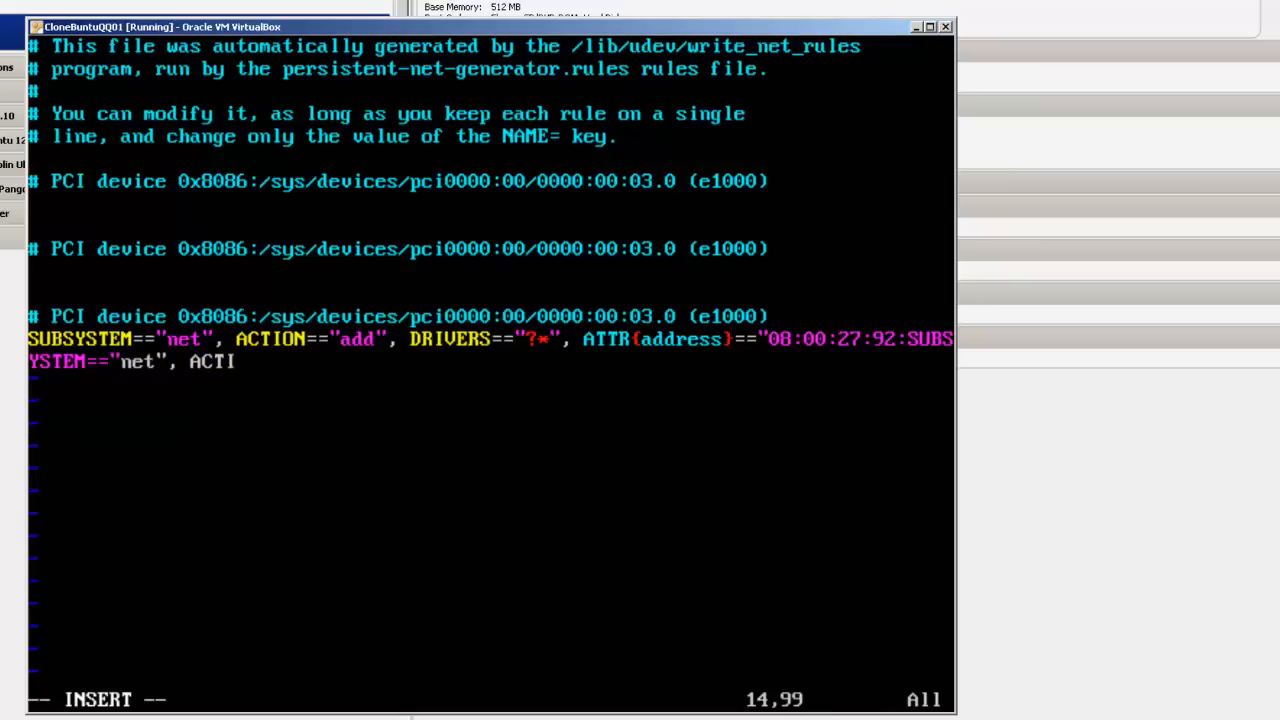
{"action": "key", "text": "BackSpace"}
{"action": "key", "text": "BackSpace"}
{"action": "key", "text": "BackSpace"}
{"action": "key", "text": "BackSpace"}
{"action": "key", "text": "BackSpace"}
{"action": "key", "text": "BackSpace"}
{"action": "key", "text": "BackSpace"}
{"action": "key", "text": "BackSpace"}
{"action": "key", "text": "BackSpace"}
{"action": "key", "text": "BackSpace"}
{"action": "key", "text": "BackSpace"}
{"action": "key", "text": "BackSpace"}
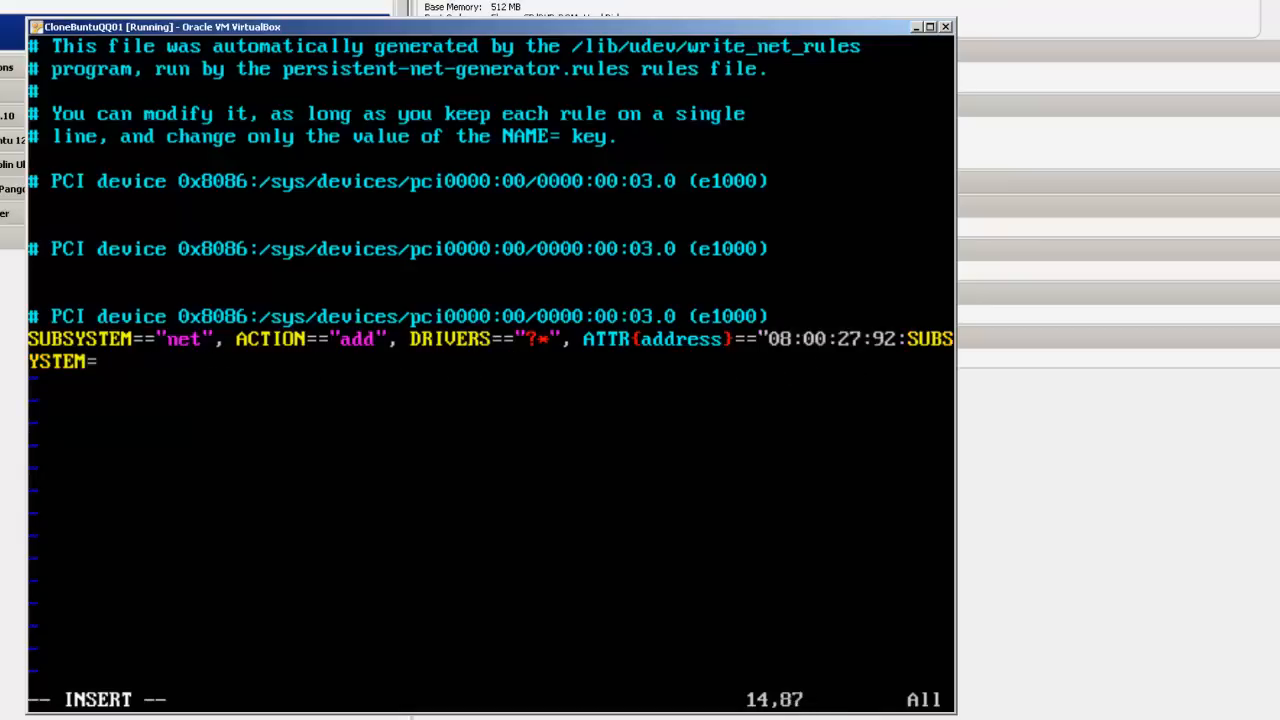
{"action": "key", "text": "BackSpace"}
{"action": "key", "text": "BackSpace"}
{"action": "key", "text": "BackSpace"}
{"action": "key", "text": "BackSpace"}
{"action": "key", "text": "BackSpace"}
{"action": "key", "text": "BackSpace"}
{"action": "key", "text": "BackSpace"}
{"action": "key", "text": "BackSpace"}
{"action": "key", "text": "BackSpace"}
{"action": "key", "text": "BackSpace"}
{"action": "key", "text": "BackSpace"}
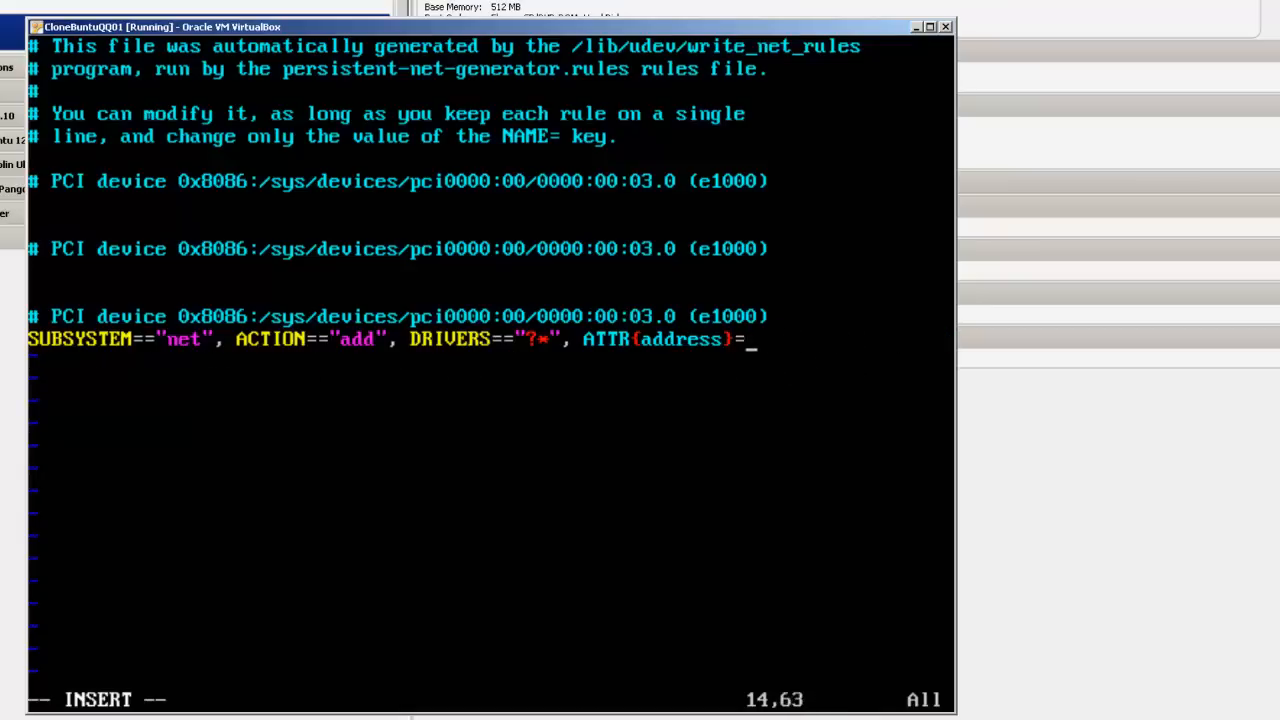
{"action": "key", "text": "BackSpace"}
{"action": "key", "text": "BackSpace"}
{"action": "key", "text": "BackSpace"}
{"action": "key", "text": "BackSpace"}
{"action": "key", "text": "BackSpace"}
{"action": "key", "text": "BackSpace"}
{"action": "key", "text": "BackSpace"}
{"action": "key", "text": "BackSpace"}
{"action": "key", "text": "BackSpace"}
{"action": "key", "text": "BackSpace"}
{"action": "key", "text": "BackSpace"}
{"action": "key", "text": "BackSpace"}
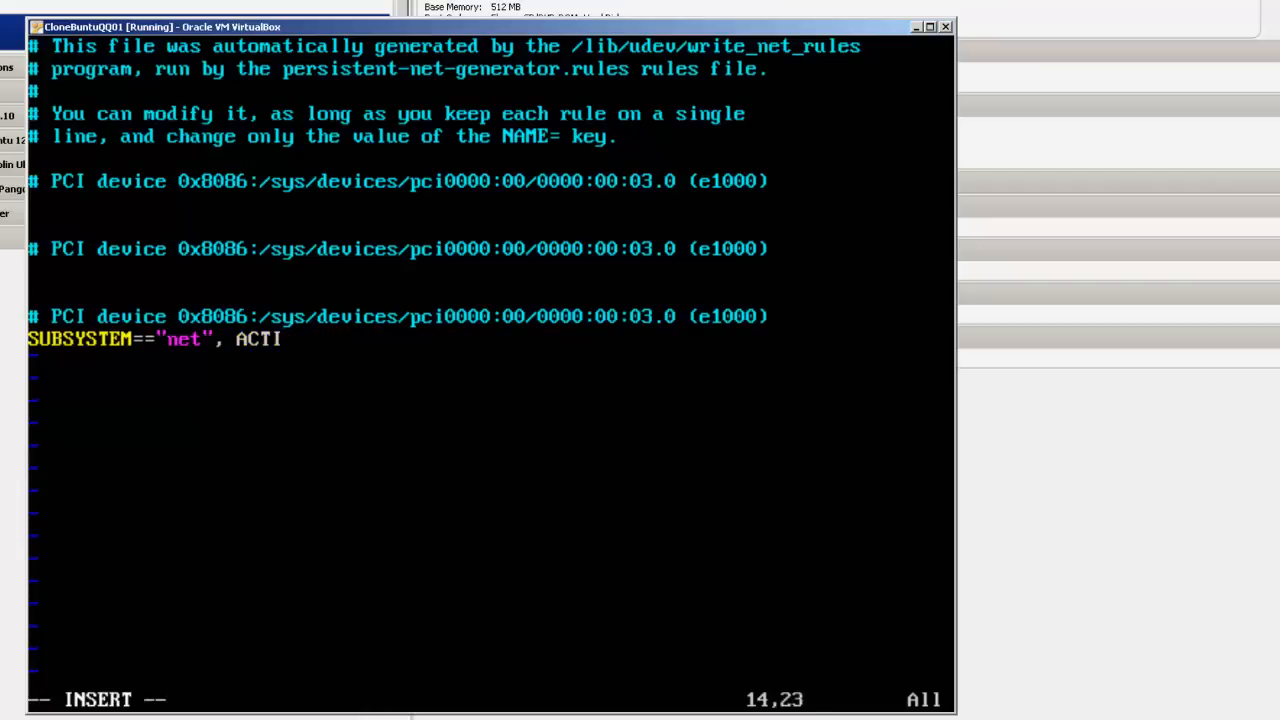
{"action": "key", "text": "BackSpace"}
{"action": "key", "text": "BackSpace"}
{"action": "key", "text": "BackSpace"}
{"action": "key", "text": "BackSpace"}
{"action": "key", "text": "BackSpace"}
{"action": "key", "text": "BackSpace"}
{"action": "key", "text": "BackSpace"}
{"action": "key", "text": "BackSpace"}
{"action": "key", "text": "BackSpace"}
{"action": "key", "text": "BackSpace"}
{"action": "key", "text": "BackSpace"}
{"action": "key", "text": "BackSpace"}
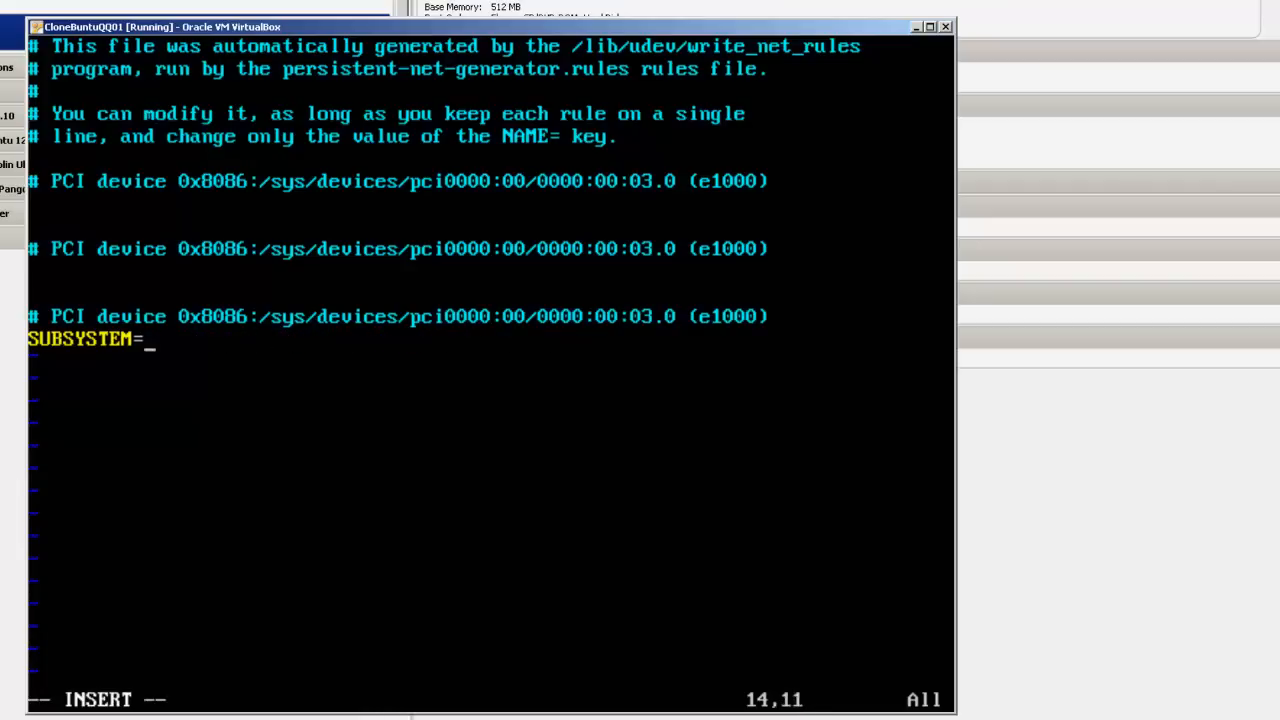
{"action": "key", "text": "BackSpace"}
{"action": "key", "text": "BackSpace"}
{"action": "key", "text": "BackSpace"}
{"action": "key", "text": "BackSpace"}
{"action": "key", "text": "BackSpace"}
{"action": "key", "text": "BackSpace"}
{"action": "key", "text": "BackSpace"}
{"action": "key", "text": "BackSpace"}
{"action": "key", "text": "BackSpace"}
{"action": "key", "text": "BackSpace"}
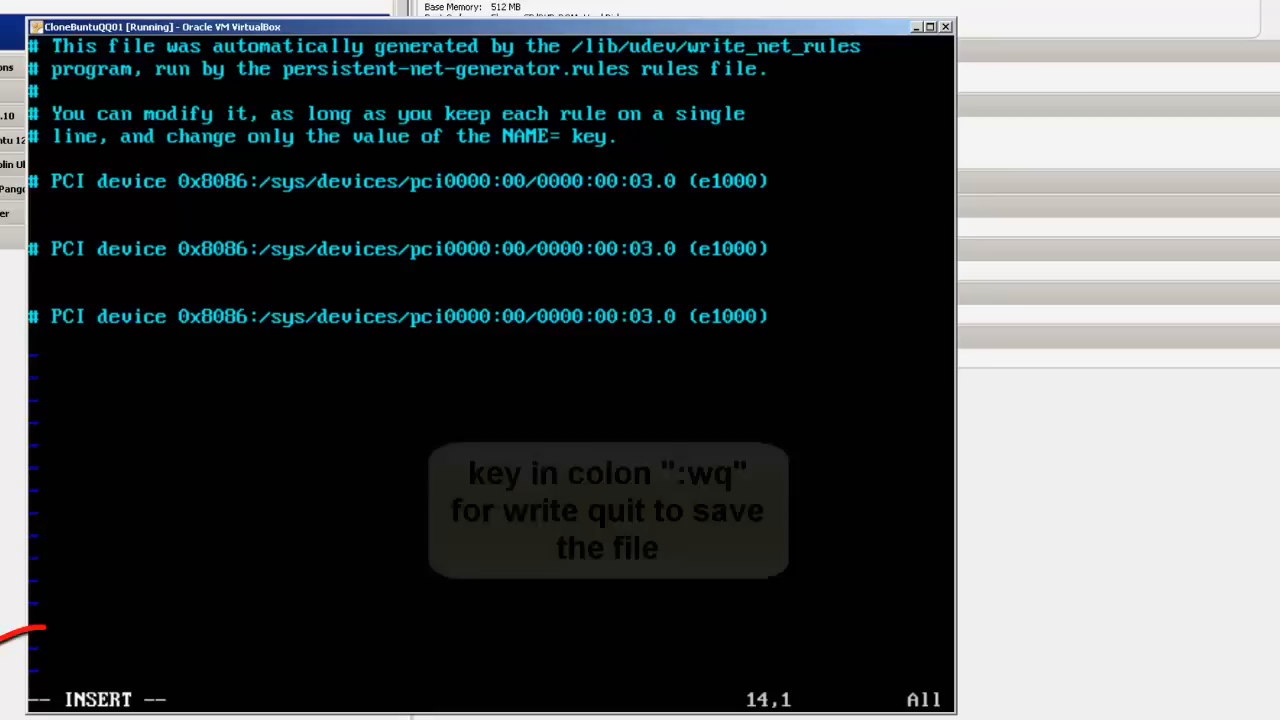
Step: Write 70-persistent-net.rules with :wq and return to the rules.d shell prompt
{"action": "key", "text": "Escape"}
{"action": "type", "text": ":"}
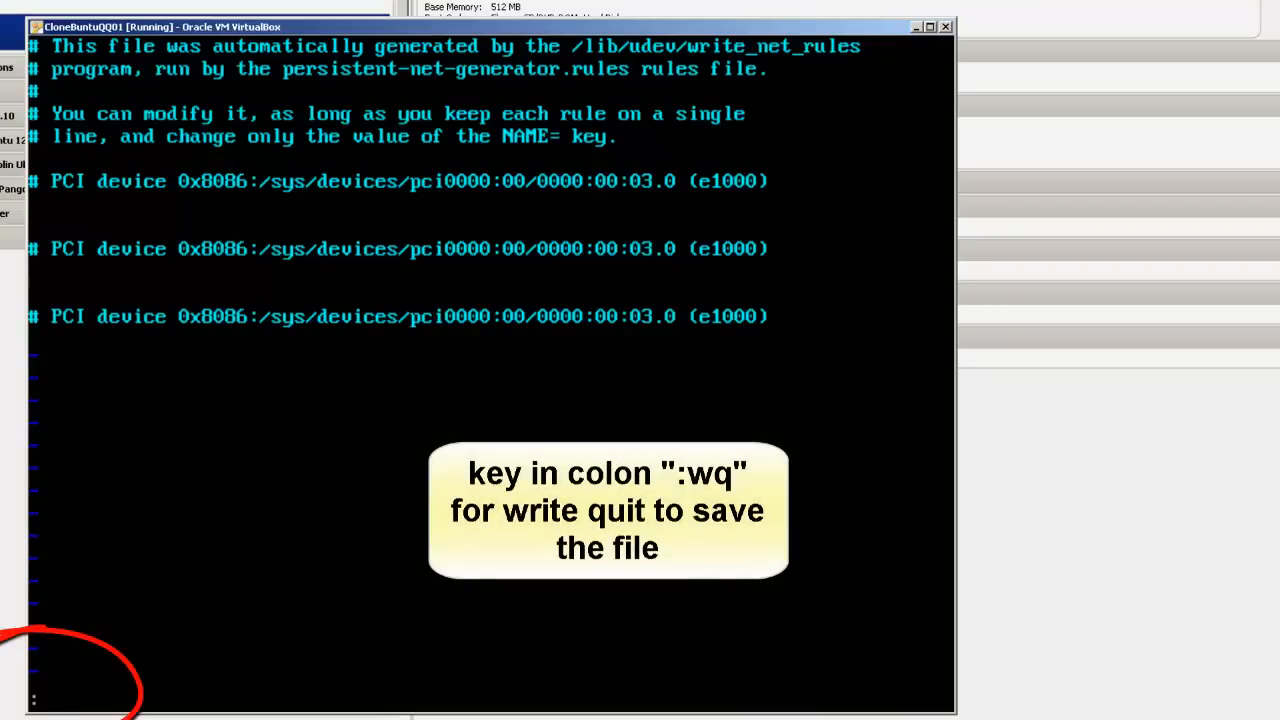
{"action": "type", "text": "wq"}
{"action": "key", "text": "Return"}
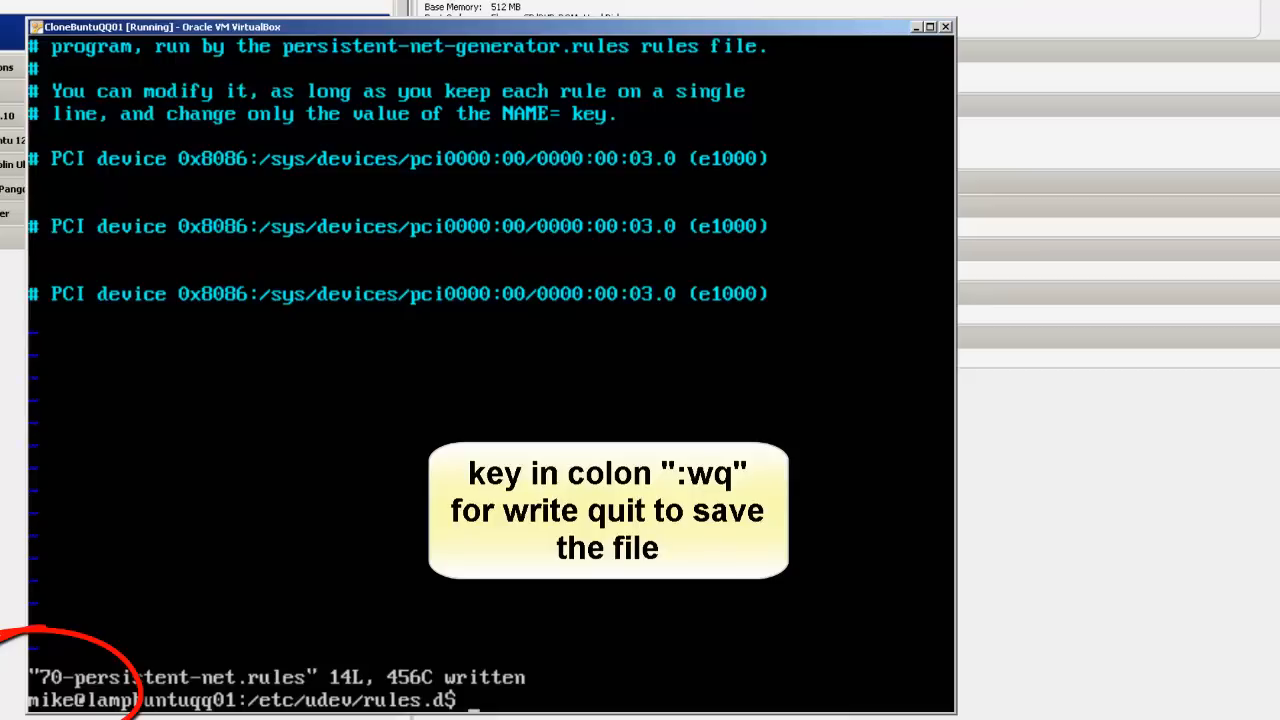
{"action": "type", "text": "s"}
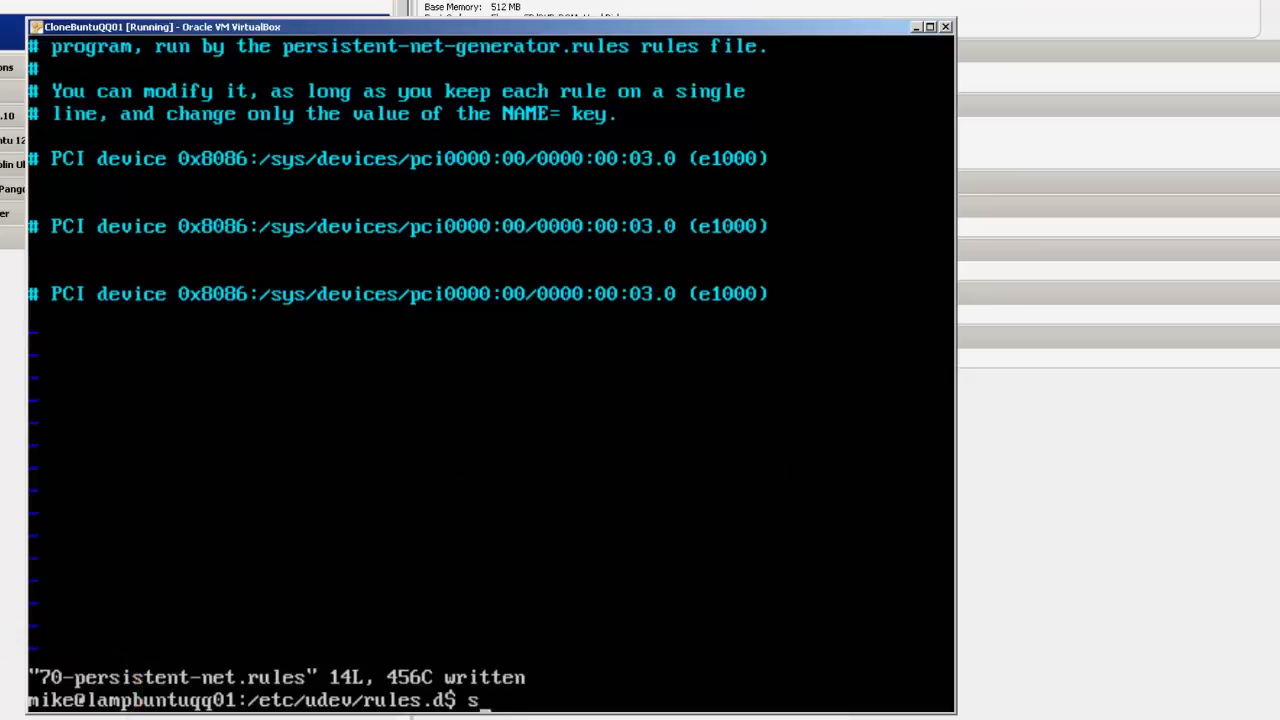
{"action": "type", "text": "udo"}
Step: List rules.d and cat 70-persistent-net.rules to confirm only comments remain
{"action": "key", "text": "BackSpace"}
{"action": "key", "text": "BackSpace"}
{"action": "key", "text": "BackSpace"}
{"action": "type", "text": "c"}
{"action": "type", "text": "at pe"}
{"action": "type", "text": "rsistent"}
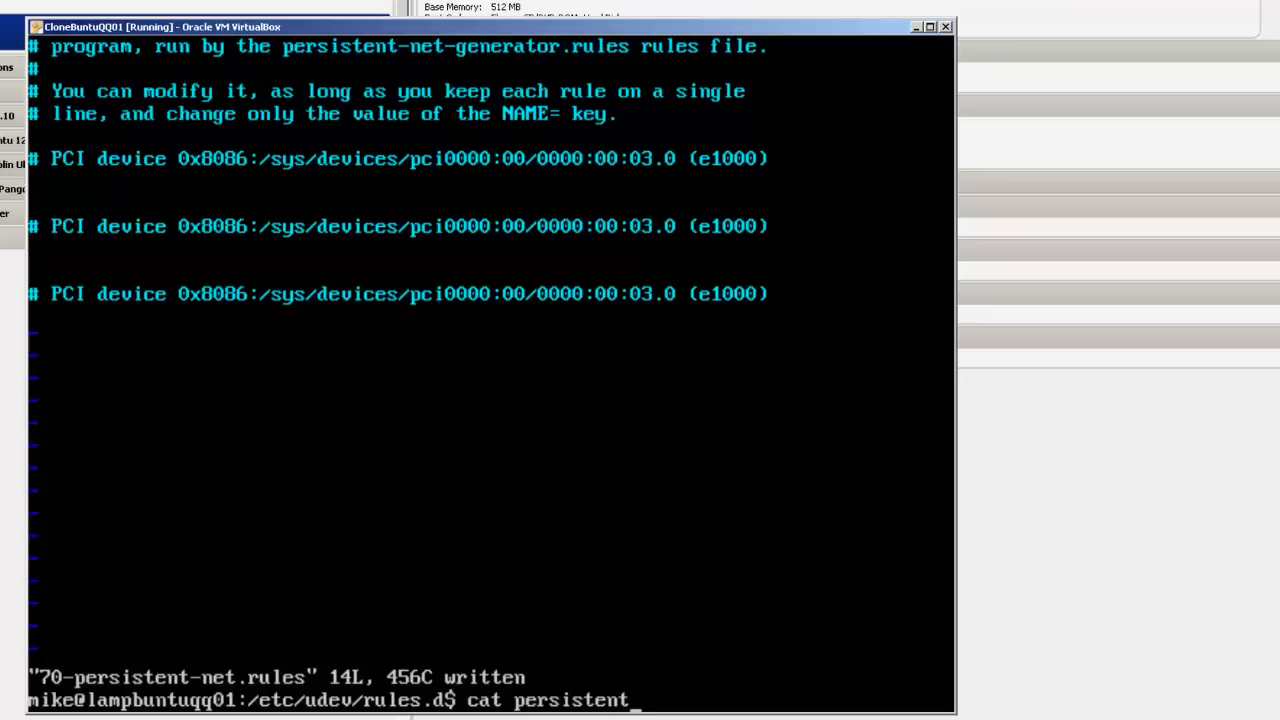
{"action": "key", "text": "BackSpace"}
{"action": "key", "text": "BackSpace"}
{"action": "key", "text": "BackSpace"}
{"action": "key", "text": "BackSpace"}
{"action": "key", "text": "BackSpace"}
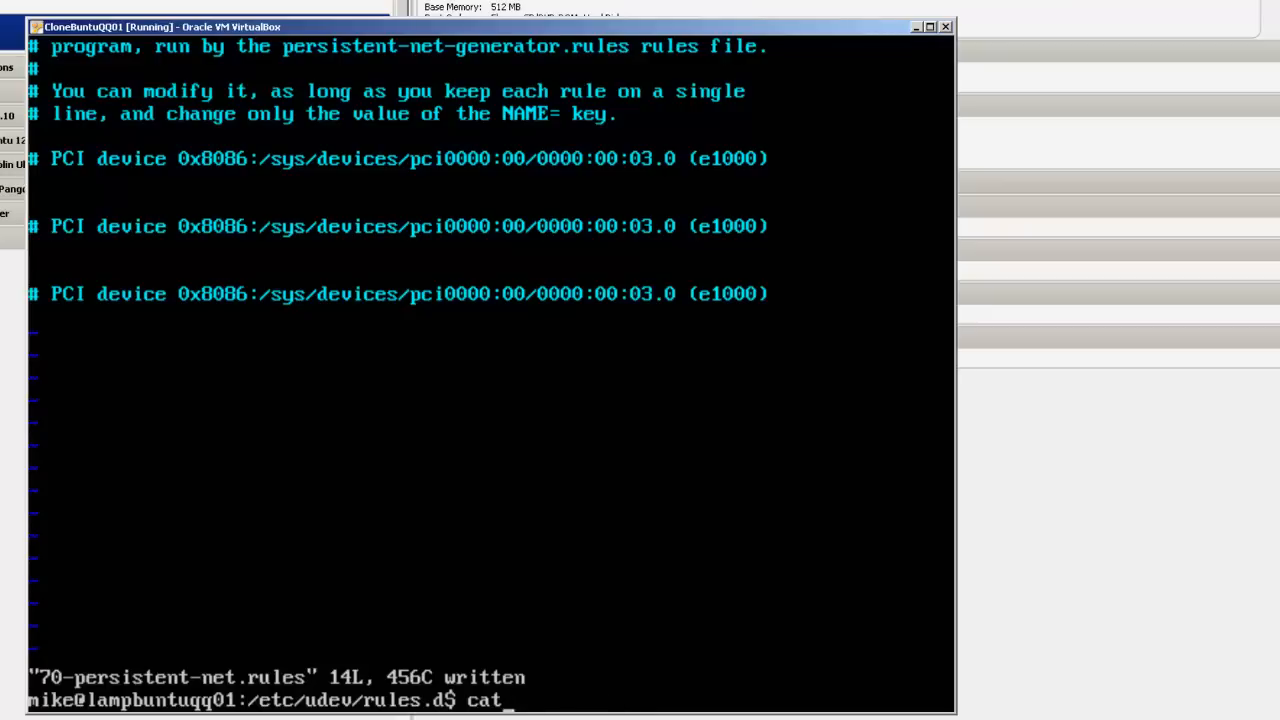
{"action": "key", "text": "BackSpace"}
{"action": "key", "text": "BackSpace"}
{"action": "key", "text": "BackSpace"}
{"action": "type", "text": "ls"}
{"action": "key", "text": "Return"}
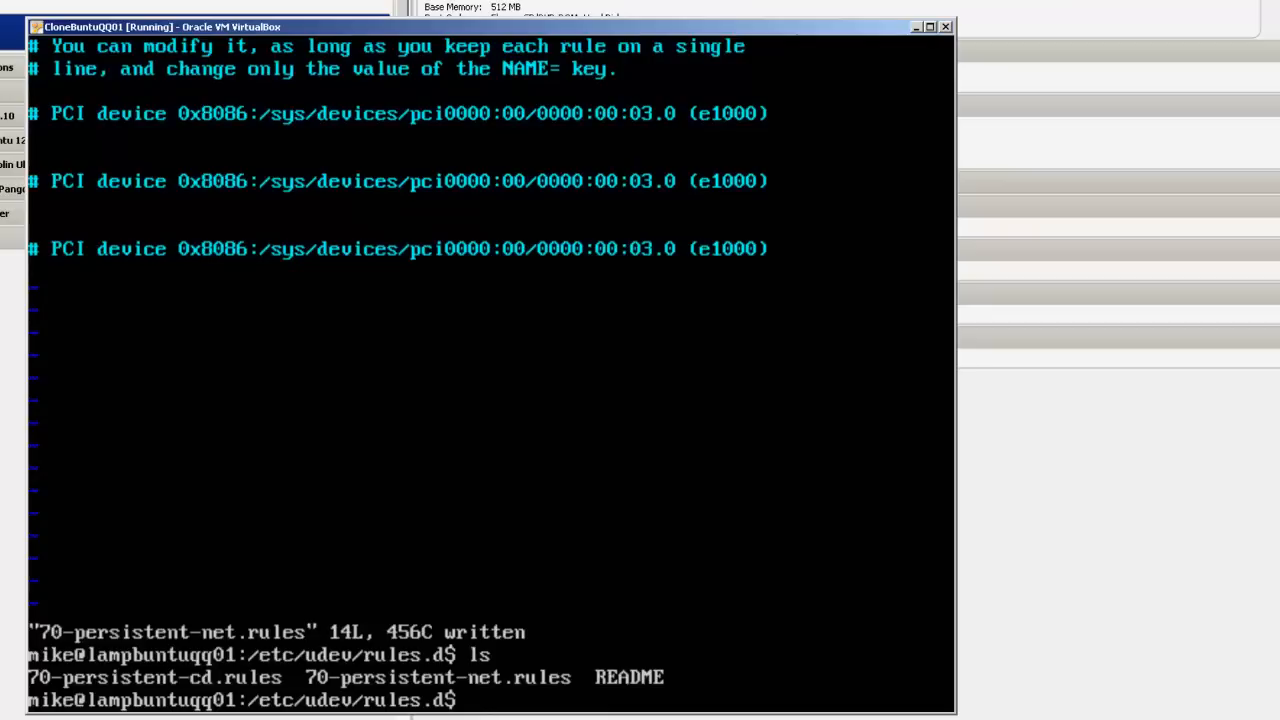
{"action": "type", "text": "cat "}
{"action": "type", "text": "70-"}
{"action": "type", "text": "persist"}
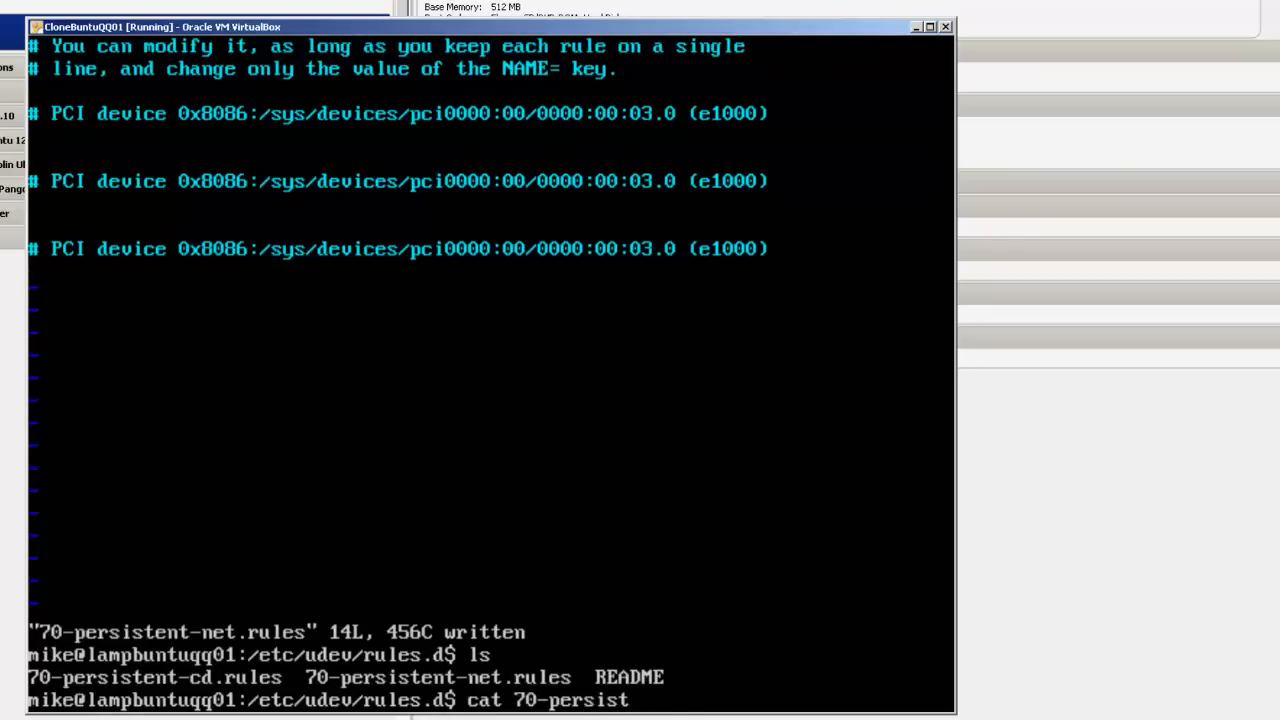
{"action": "type", "text": "ent"}
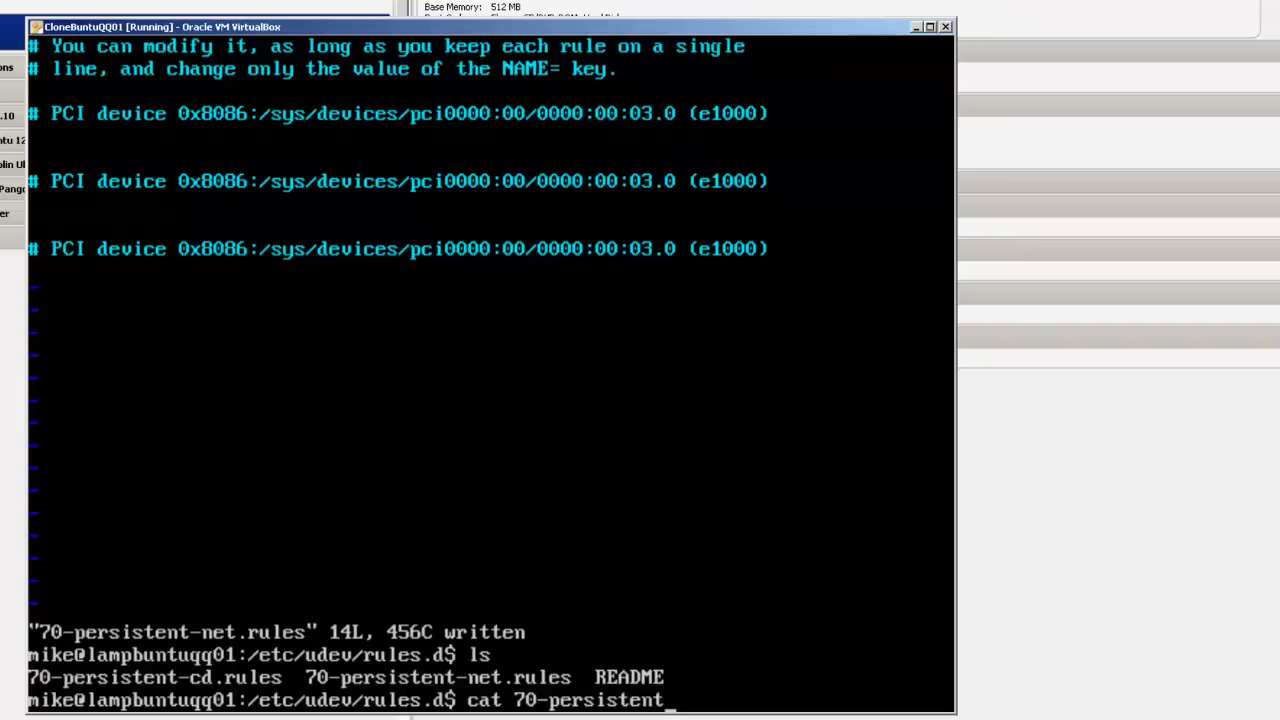
{"action": "type", "text": "-"}
{"action": "type", "text": "net"}
{"action": "type", "text": ".rules"}
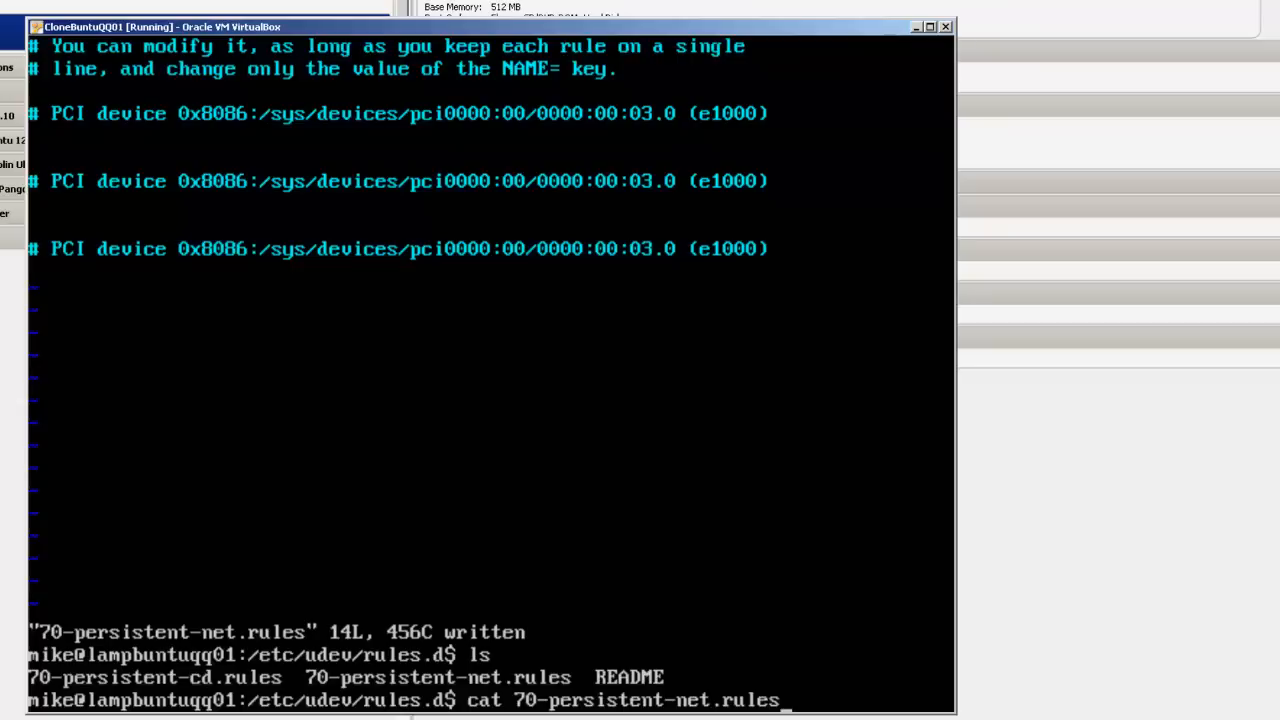
{"action": "key", "text": "Return"}
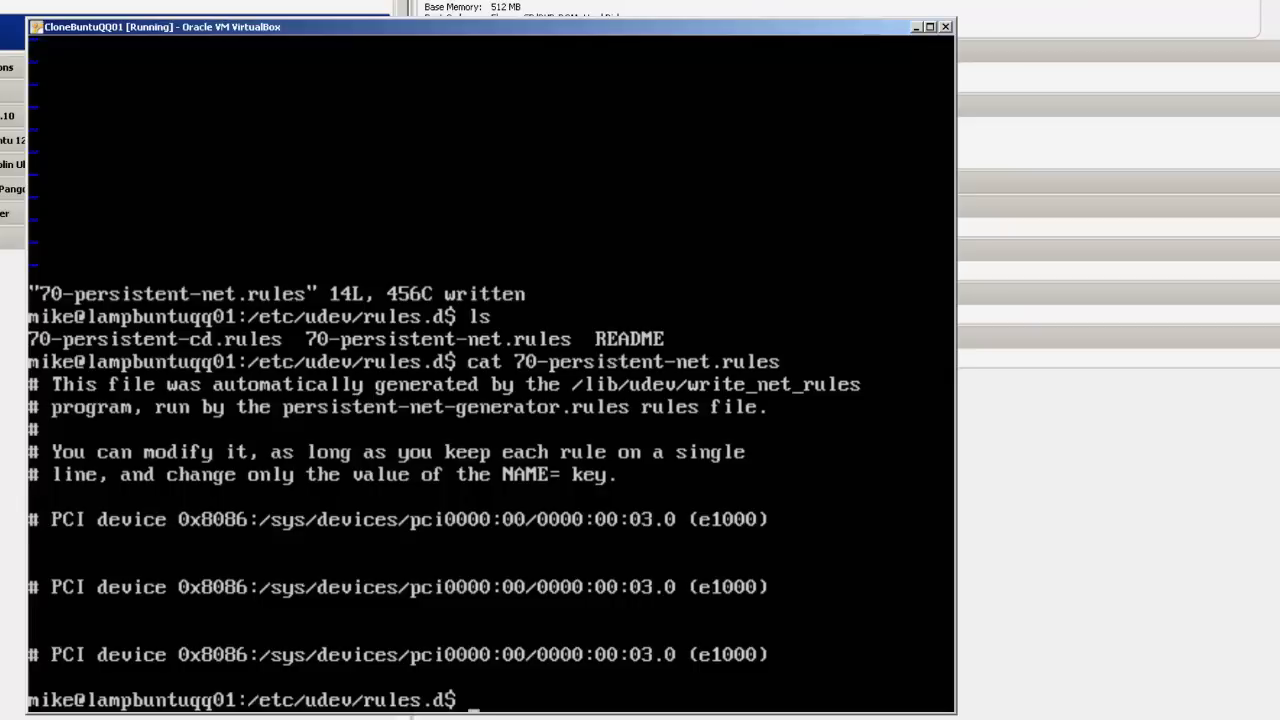
{"action": "type", "text": "cd"}
{"action": "type", "text": " /et"}
{"action": "type", "text": "c"}
Step: Change into /etc, list it, and copy hosts to hosts.bckup with sudo cp
{"action": "key", "text": "Return"}
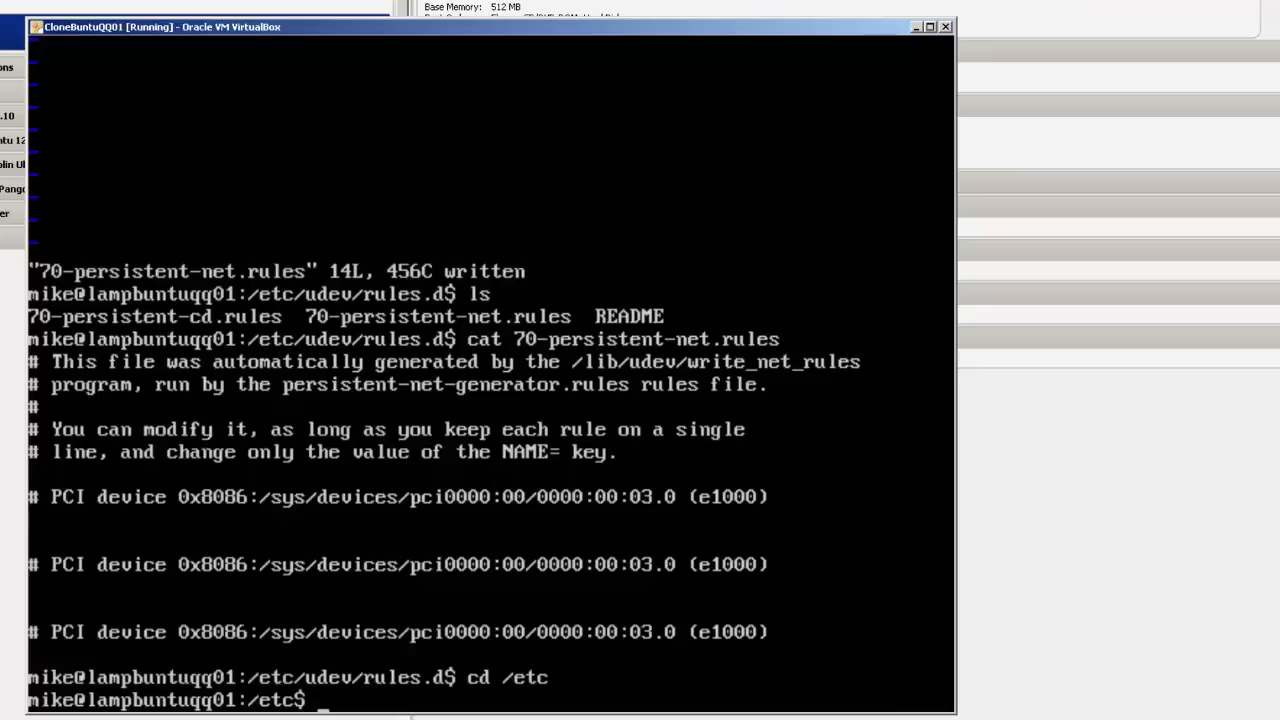
{"action": "type", "text": "ls"}
{"action": "key", "text": "Return"}
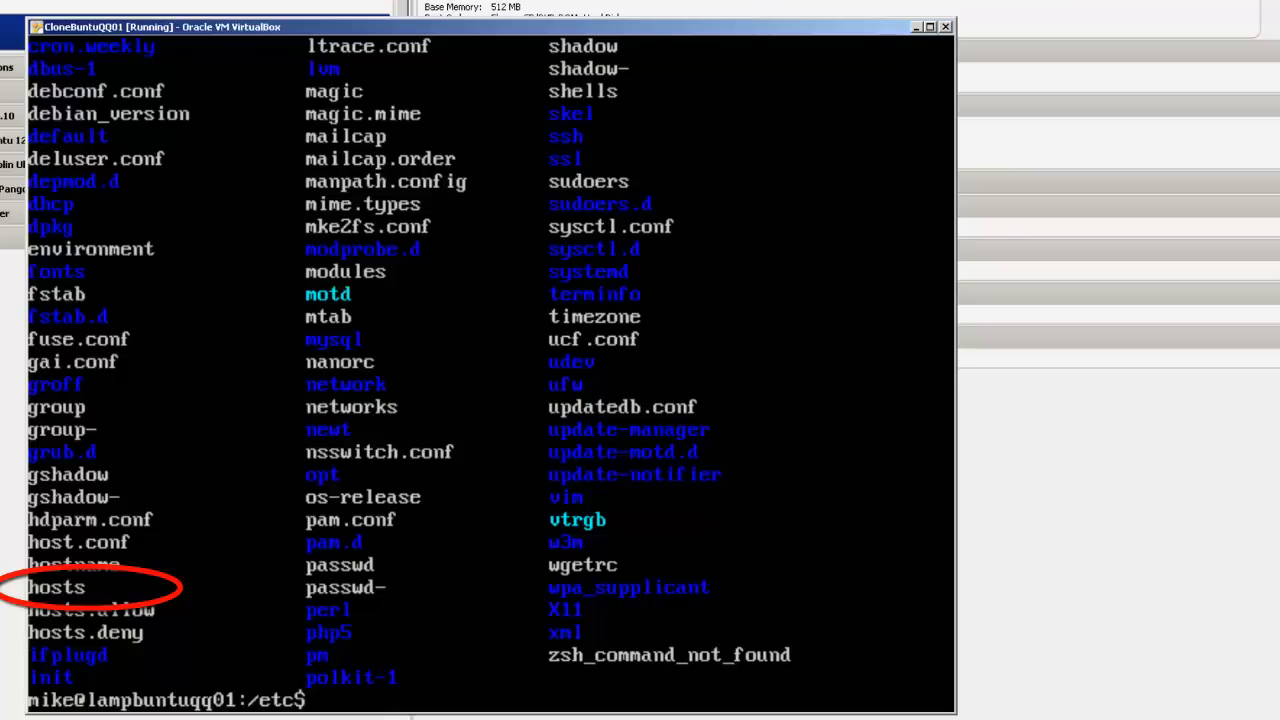
{"action": "type", "text": "sudo "}
{"action": "type", "text": "cp jh"}
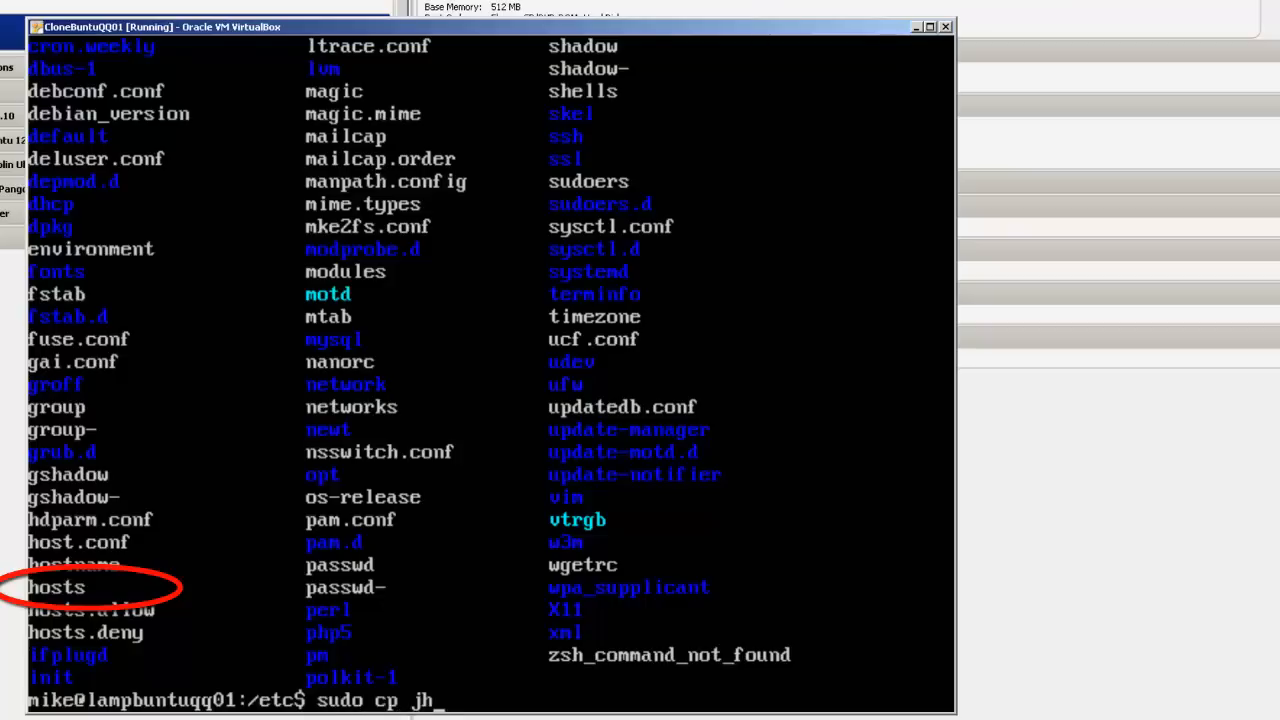
{"action": "type", "text": "o"}
{"action": "key", "text": "BackSpace"}
{"action": "key", "text": "BackSpace"}
{"action": "key", "text": "BackSpace"}
{"action": "type", "text": "hos"}
{"action": "type", "text": "ts "}
{"action": "type", "text": "hosts."}
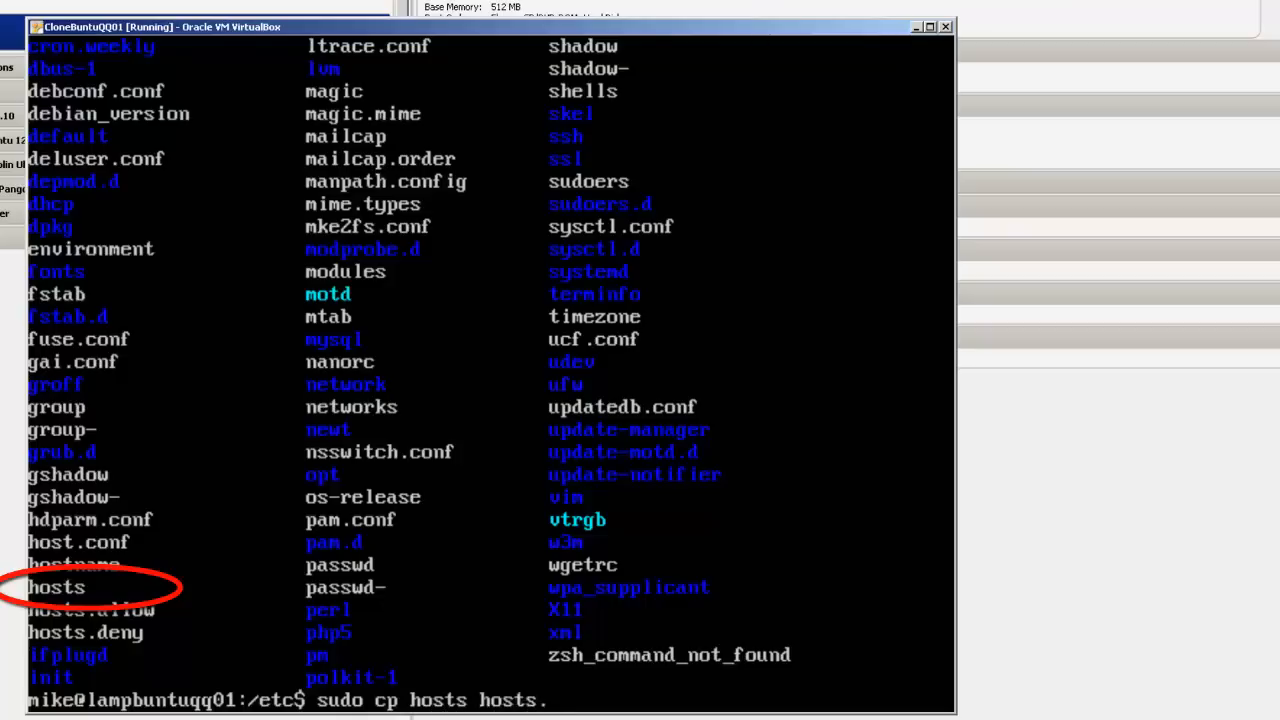
{"action": "type", "text": "bckup"}
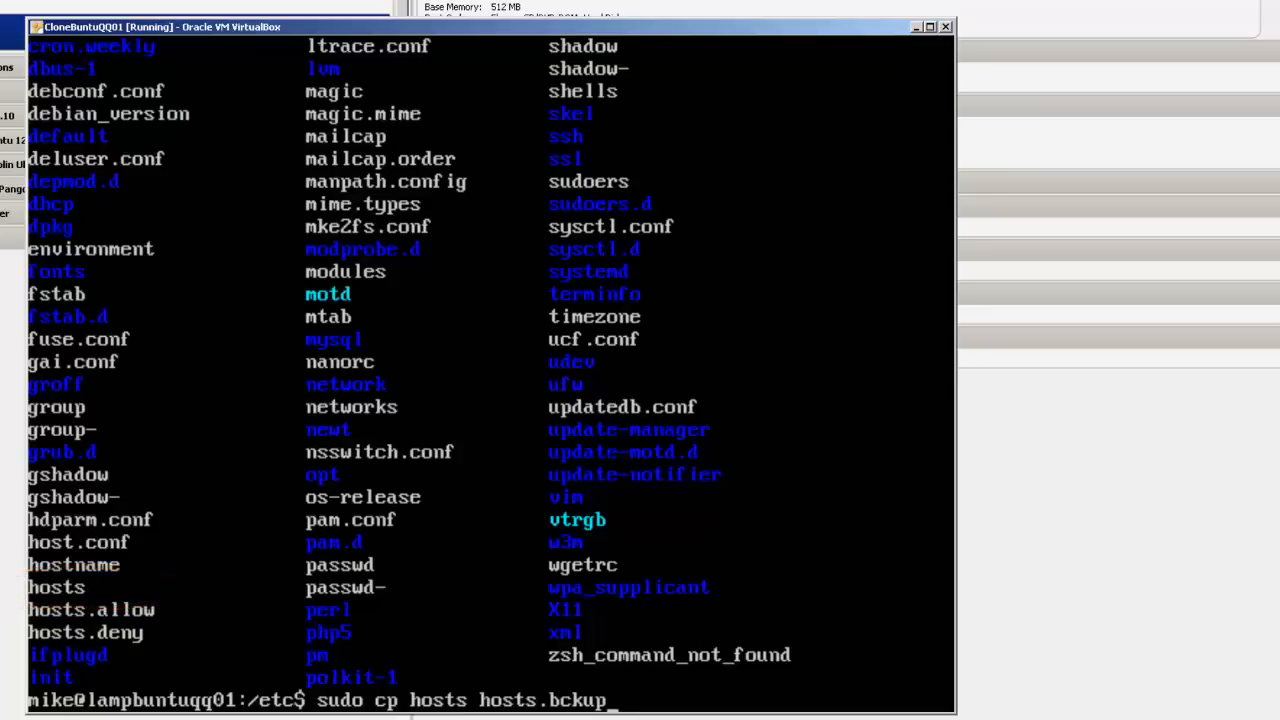
{"action": "key", "text": "Return"}
{"action": "type", "text": "ls"}
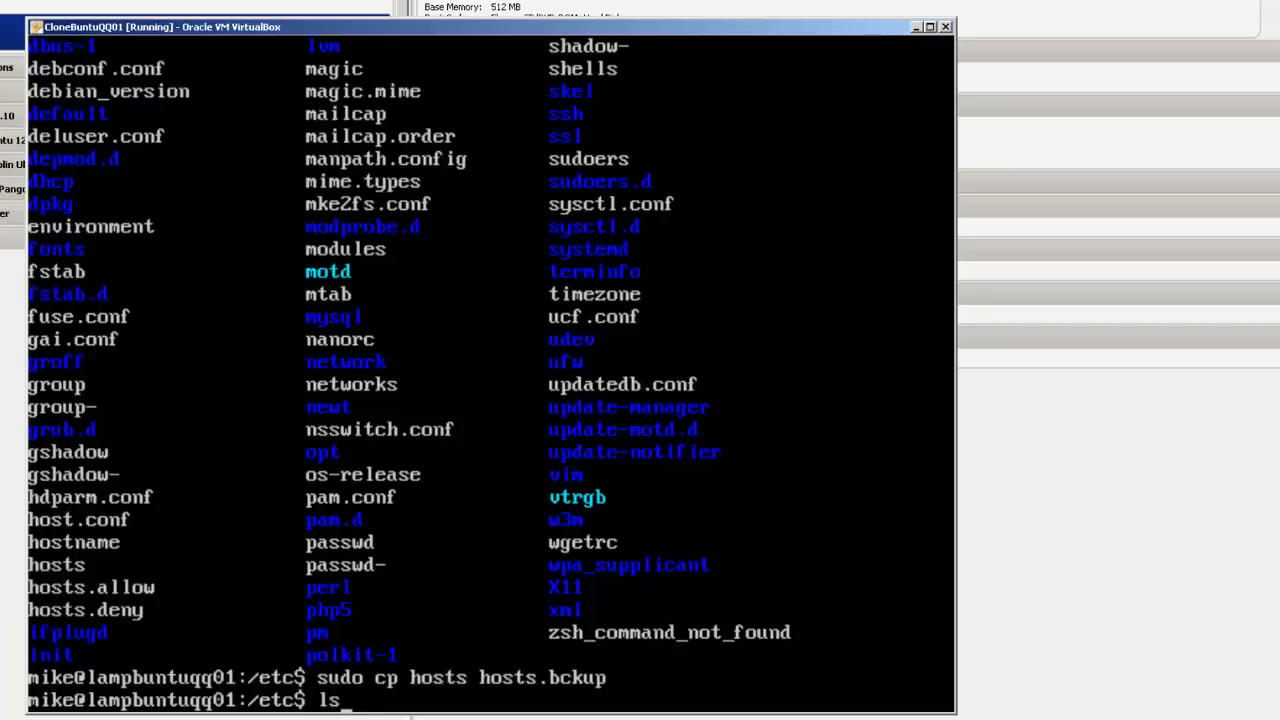
Step: List /etc to confirm hosts.bckup exists and prepare the sudo vim hosts command
{"action": "key", "text": "Return"}
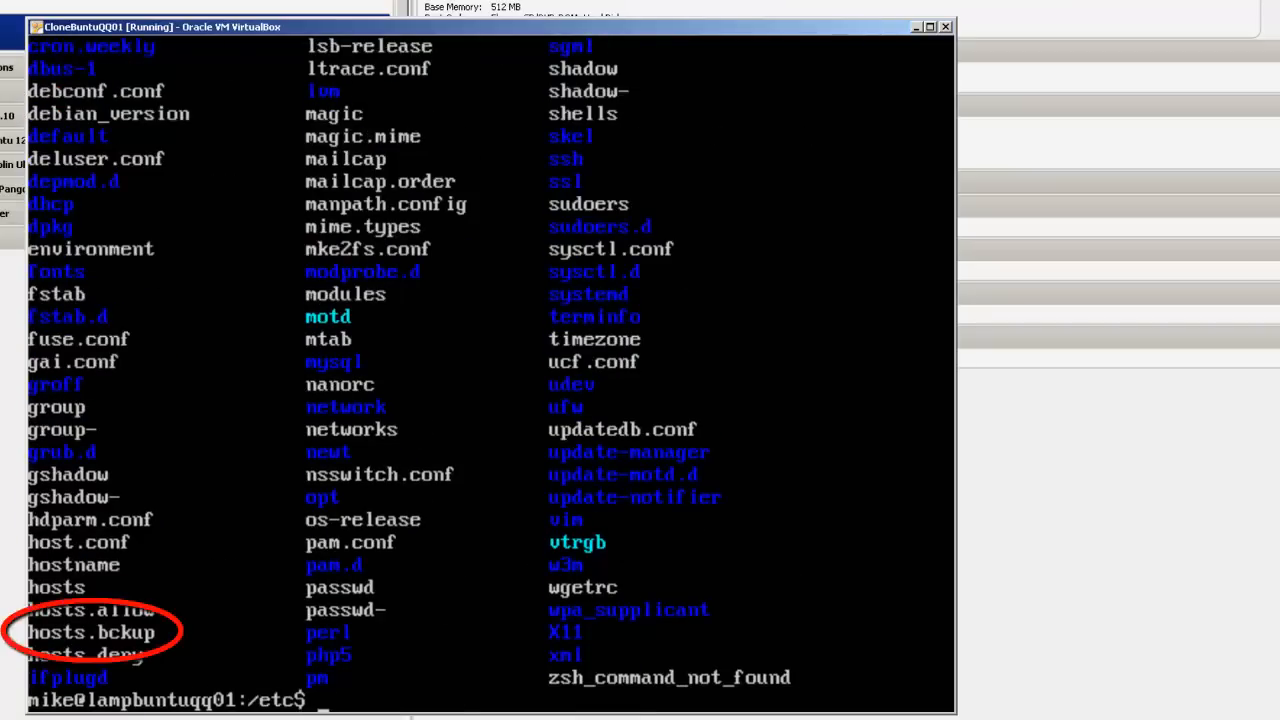
{"action": "type", "text": "su"}
{"action": "type", "text": "do hos"}
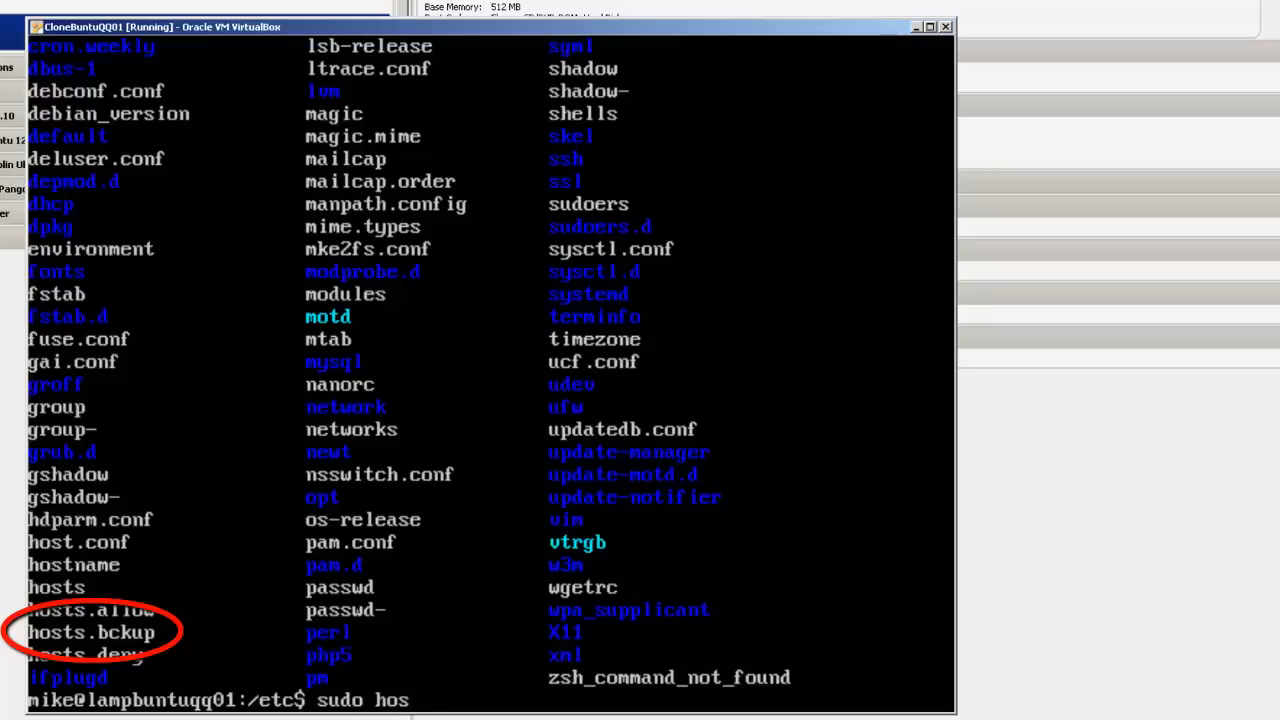
{"action": "type", "text": "ts"}
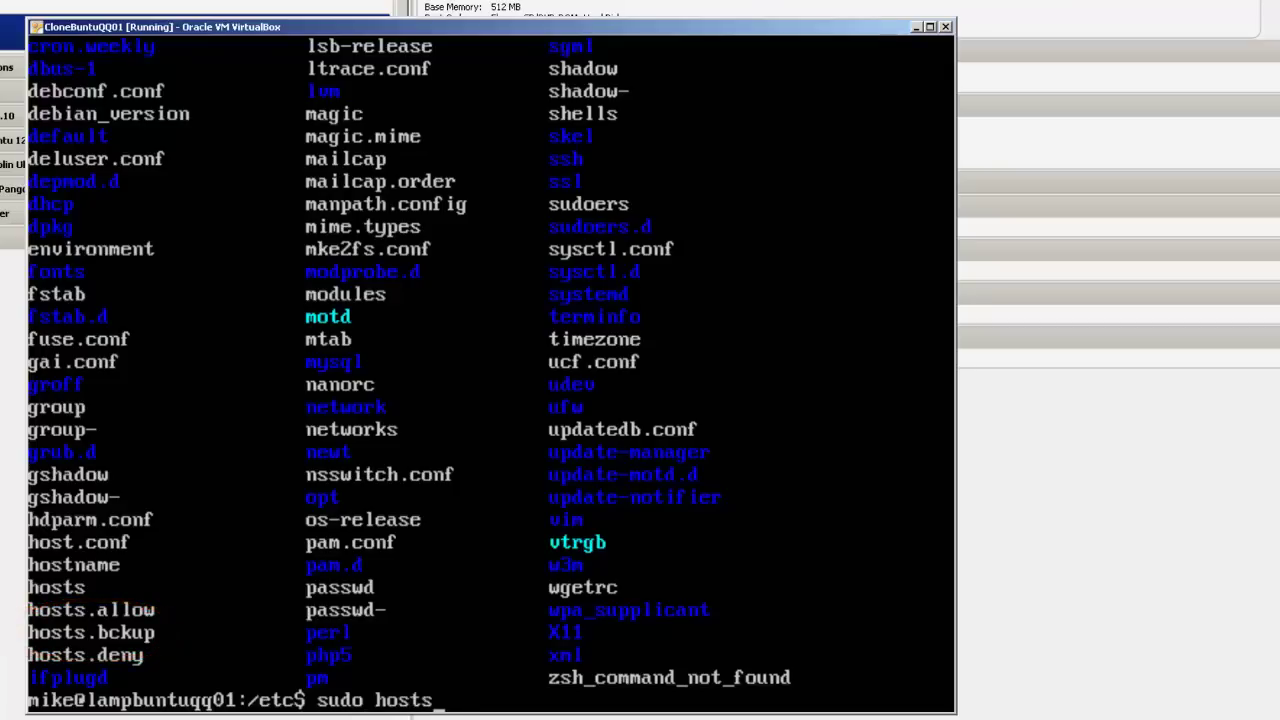
{"action": "key", "text": "BackSpace"}
{"action": "key", "text": "BackSpace"}
{"action": "key", "text": "BackSpace"}
{"action": "key", "text": "BackSpace"}
{"action": "key", "text": "BackSpace"}
{"action": "type", "text": "vim "}
{"action": "type", "text": "hosts"}
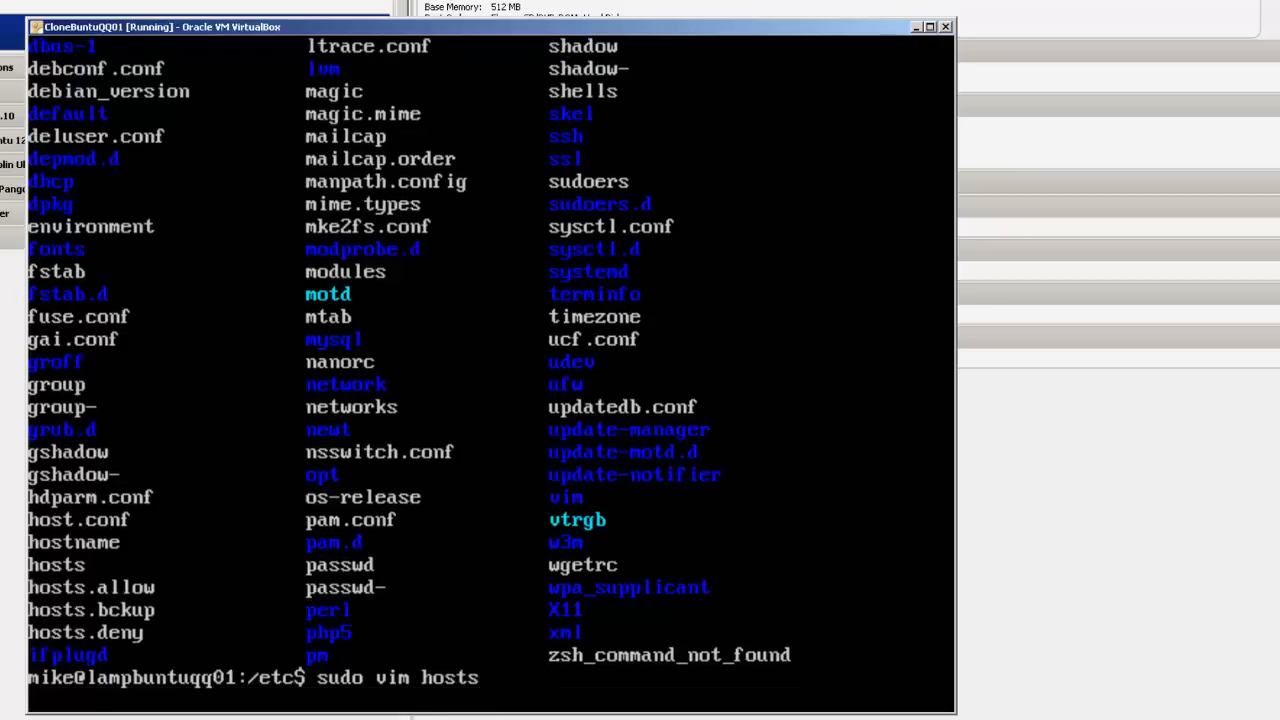
Step: Edit /etc/hosts in vim so 127.0.1.1 maps to clonebuntuqq01 instead of lampbuntuqq01, then write and quit
{"action": "key", "text": "Return"}
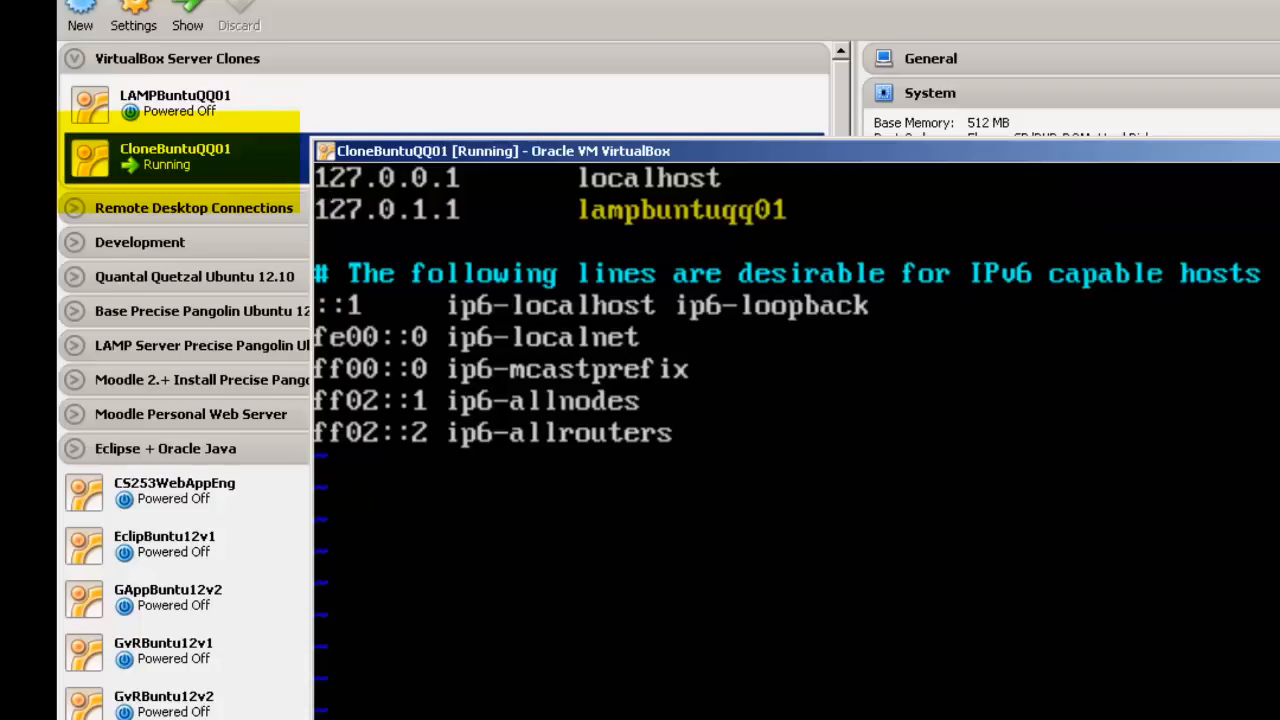
{"action": "key", "text": "Down"}
{"action": "key", "text": "Right"}
{"action": "key", "text": "w"}
{"action": "key", "text": "w"}
{"action": "key", "text": "Right"}
{"action": "key", "text": "Right"}
{"action": "key", "text": "Right"}
{"action": "key", "text": "Right"}
{"action": "key", "text": "Right"}
{"action": "key", "text": "Right"}
{"action": "key", "text": "Left"}
{"action": "key", "text": "Left"}
{"action": "key", "text": "Left"}
{"action": "key", "text": "Left"}
{"action": "key", "text": "Left"}
{"action": "key", "text": "Left"}
{"action": "key", "text": "Left"}
{"action": "key", "text": "BackSpace"}
{"action": "key", "text": "BackSpace"}
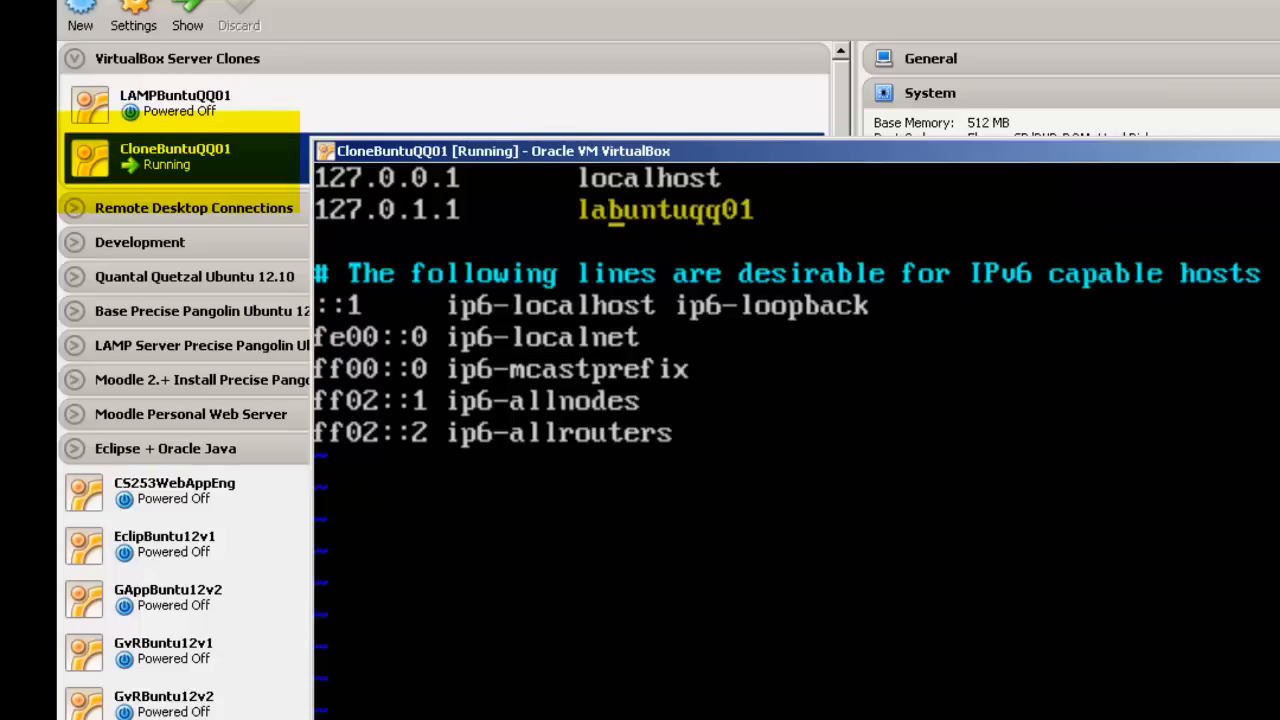
{"action": "key", "text": "BackSpace"}
{"action": "key", "text": "BackSpace"}
{"action": "type", "text": "clone"}
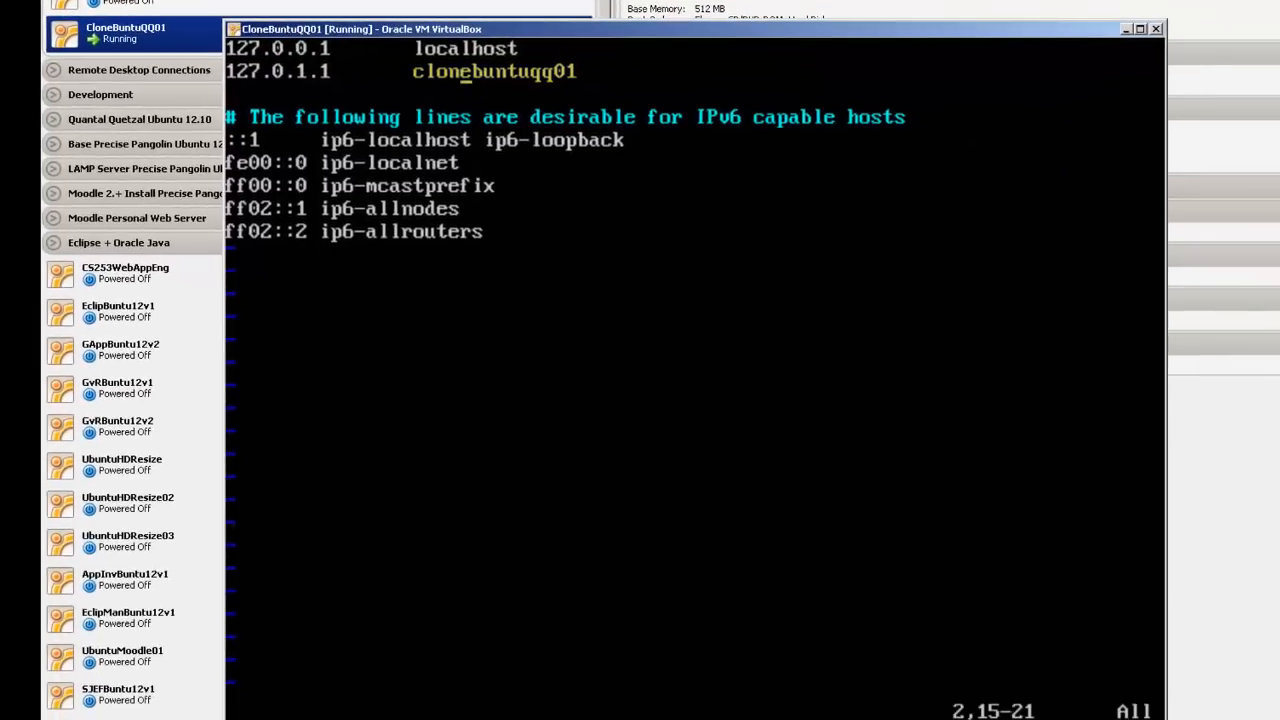
{"action": "type", "text": ":wq"}
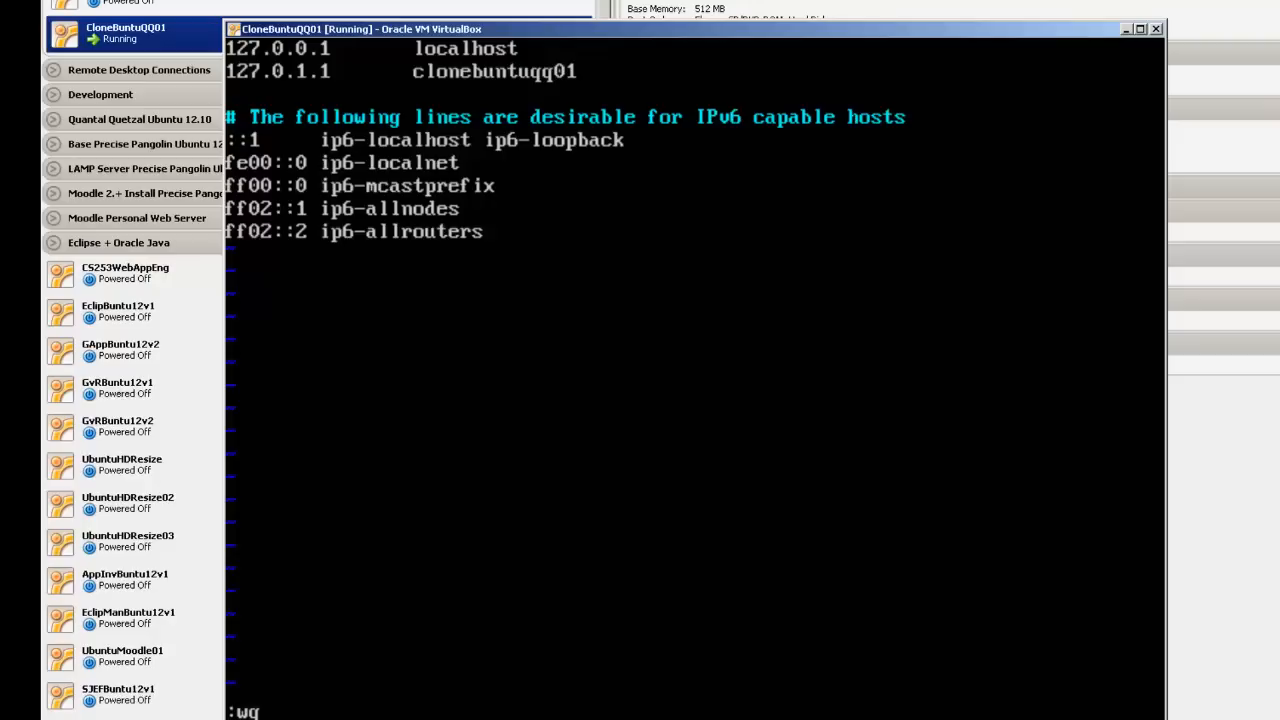
{"action": "key", "text": "Return"}
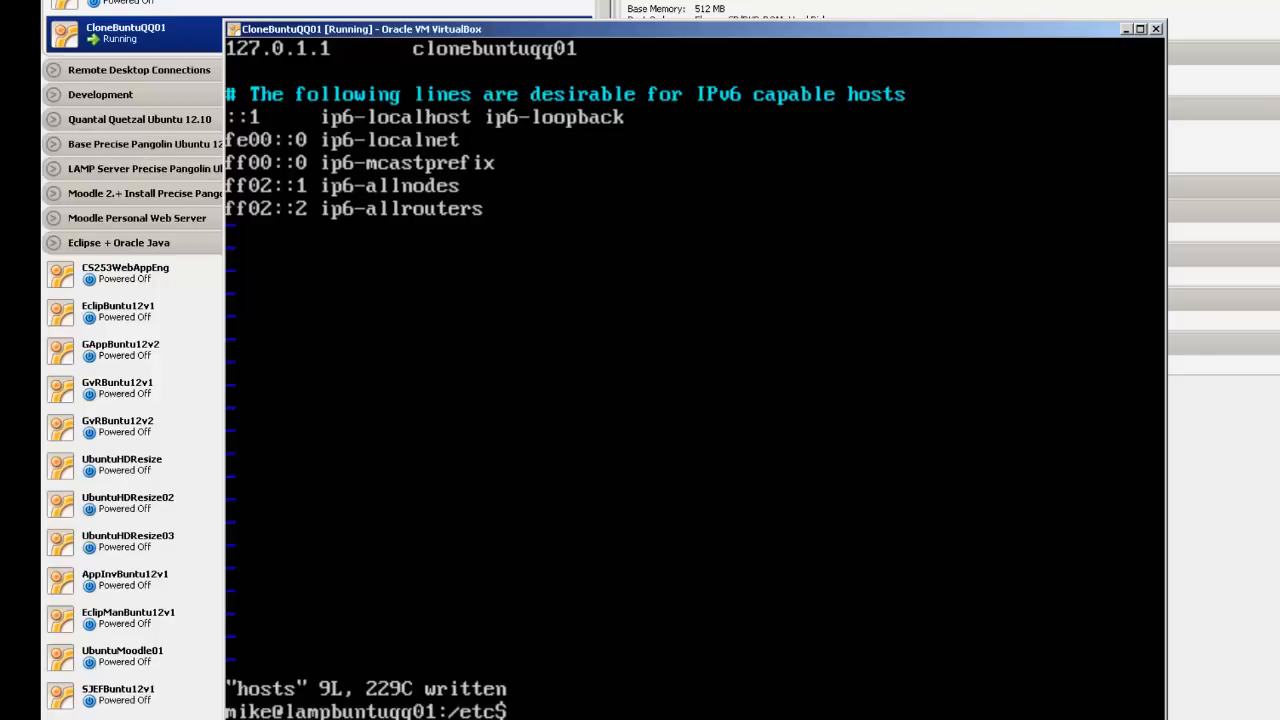
{"action": "type", "text": "ls"}
Step: List /etc with ls and copy hostname to hostname.bckup using sudo cp
{"action": "key", "text": "Return"}
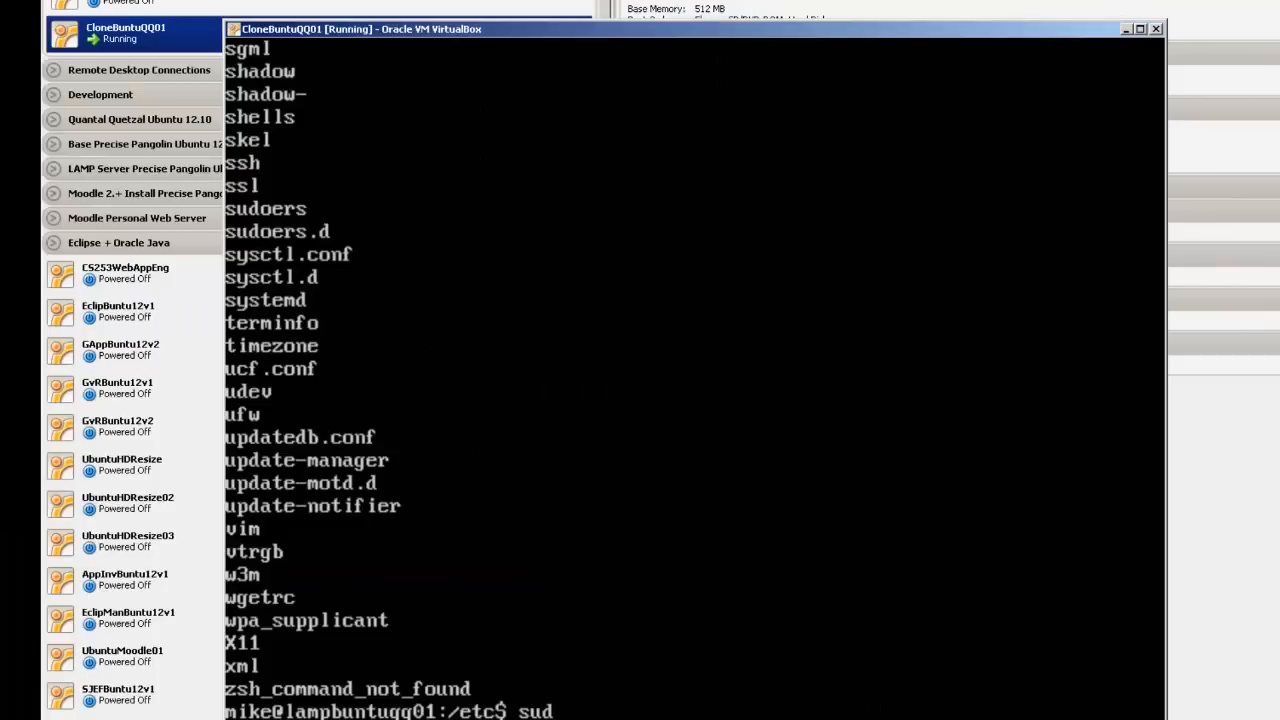
{"action": "type", "text": "sudo cp"}
{"action": "type", "text": " hostname"}
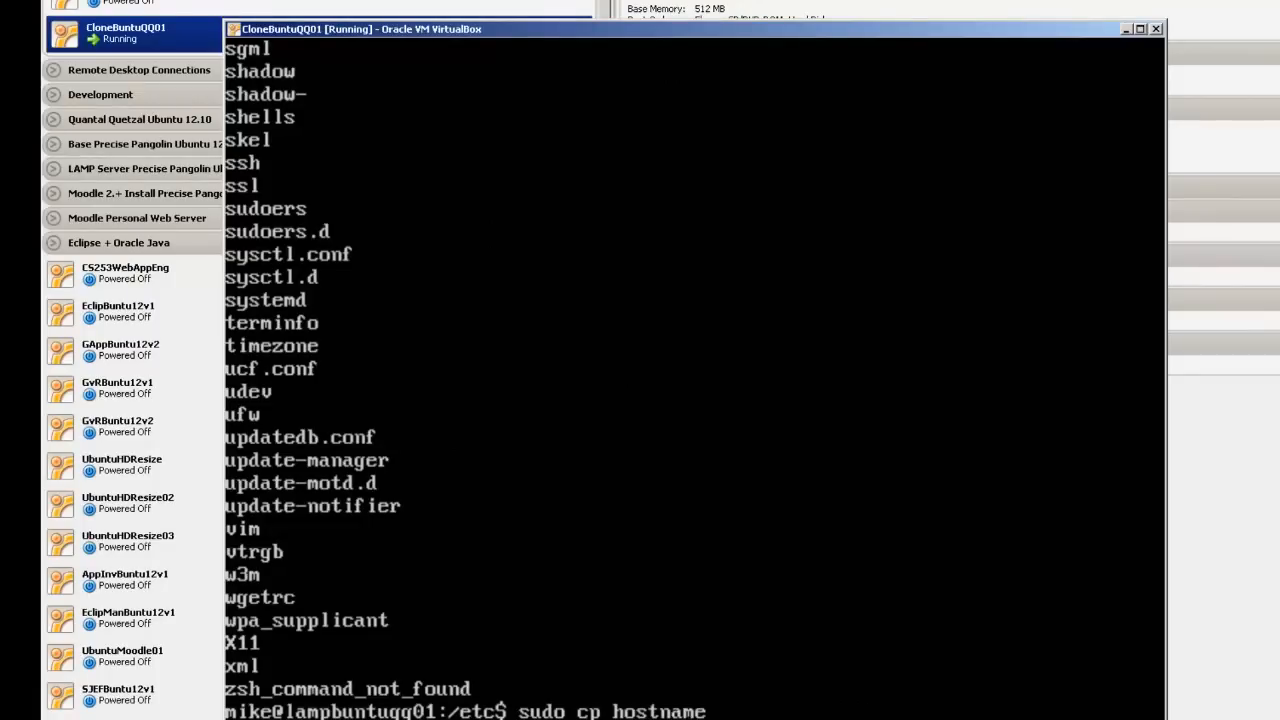
{"action": "type", "text": " hostname"}
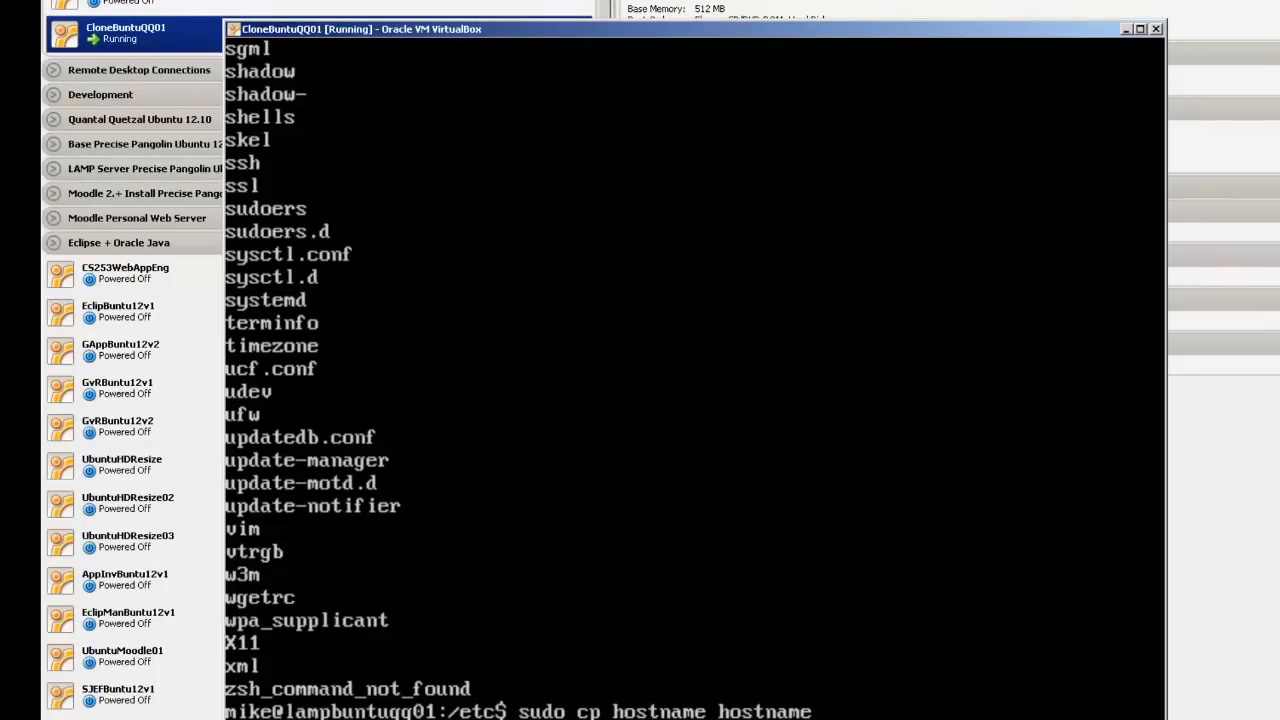
{"action": "type", "text": ".bck"}
{"action": "type", "text": "up"}
{"action": "key", "text": "Return"}
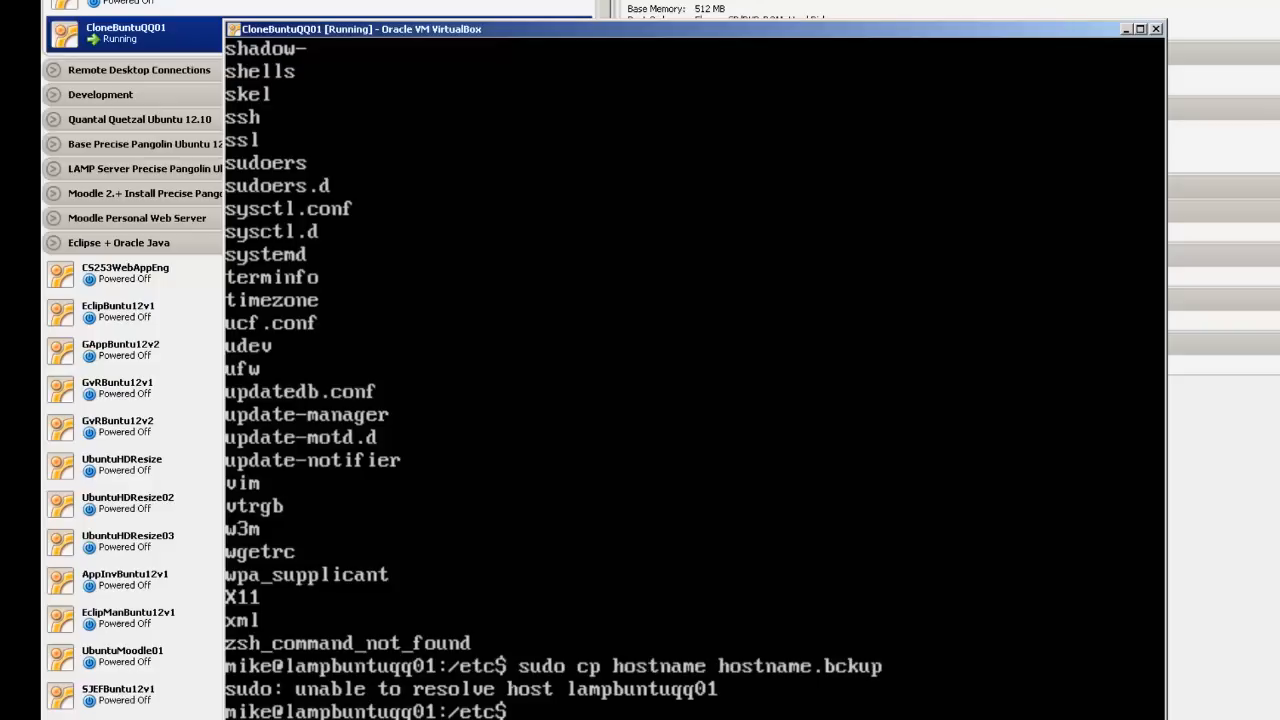
{"action": "type", "text": "sudo"}
{"action": "type", "text": " vim hosst"}
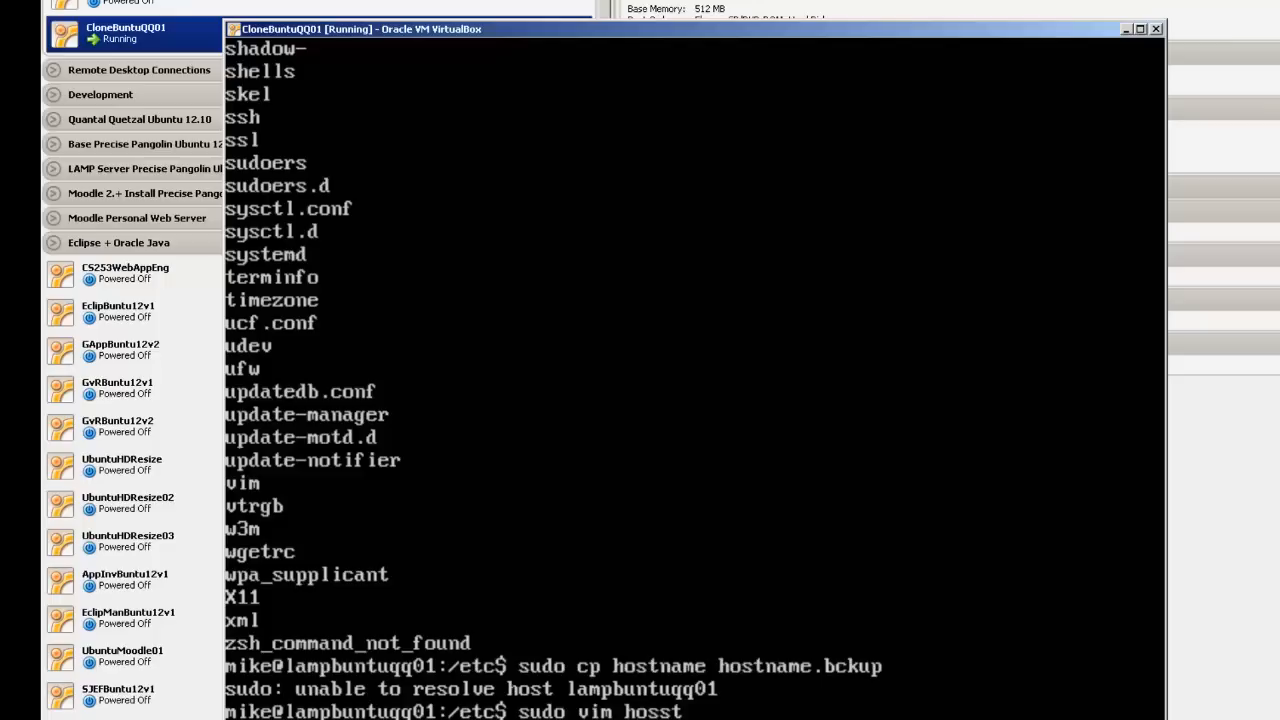
{"action": "key", "text": "BackSpace"}
{"action": "key", "text": "BackSpace"}
{"action": "type", "text": "tna"}
{"action": "type", "text": "me"}
Step: In vim, replace lamp with clone so /etc/hostname reads clonebuntuqq01, then save with :wq
{"action": "key", "text": "Return"}
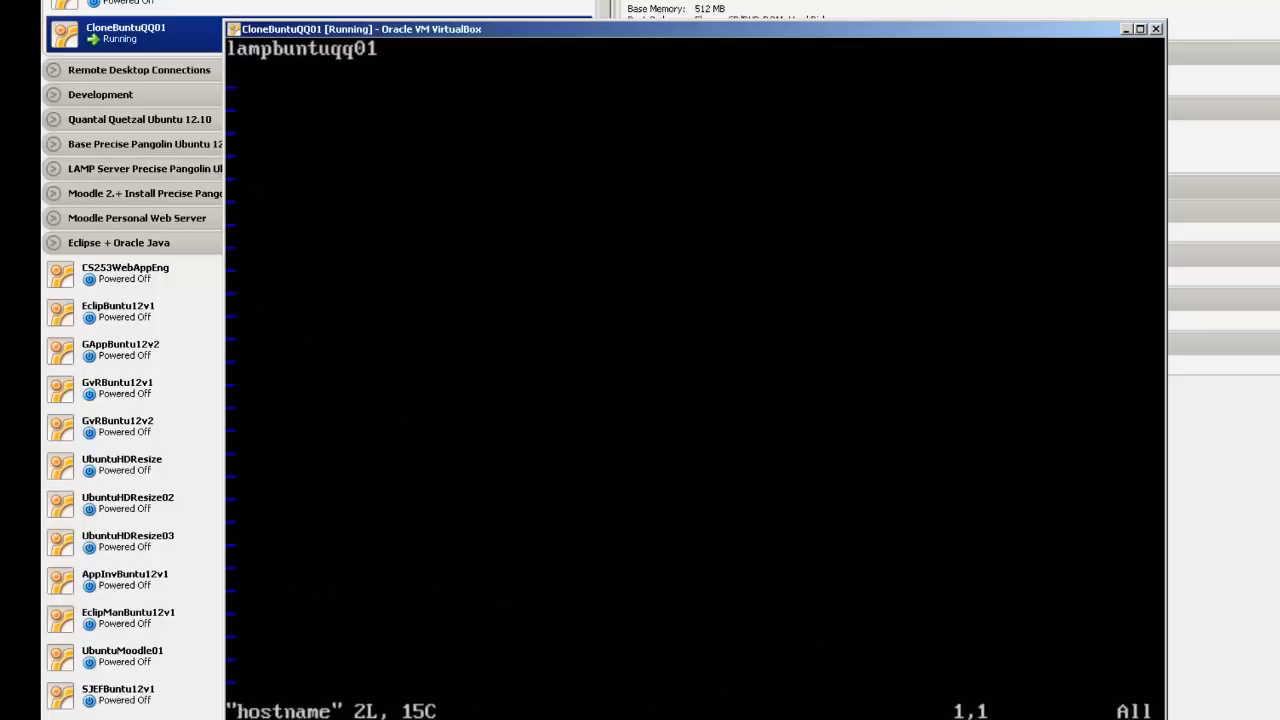
{"action": "key", "text": "Right"}
{"action": "key", "text": "Right"}
{"action": "key", "text": "Right"}
{"action": "key", "text": "Right"}
{"action": "key", "text": "i"}
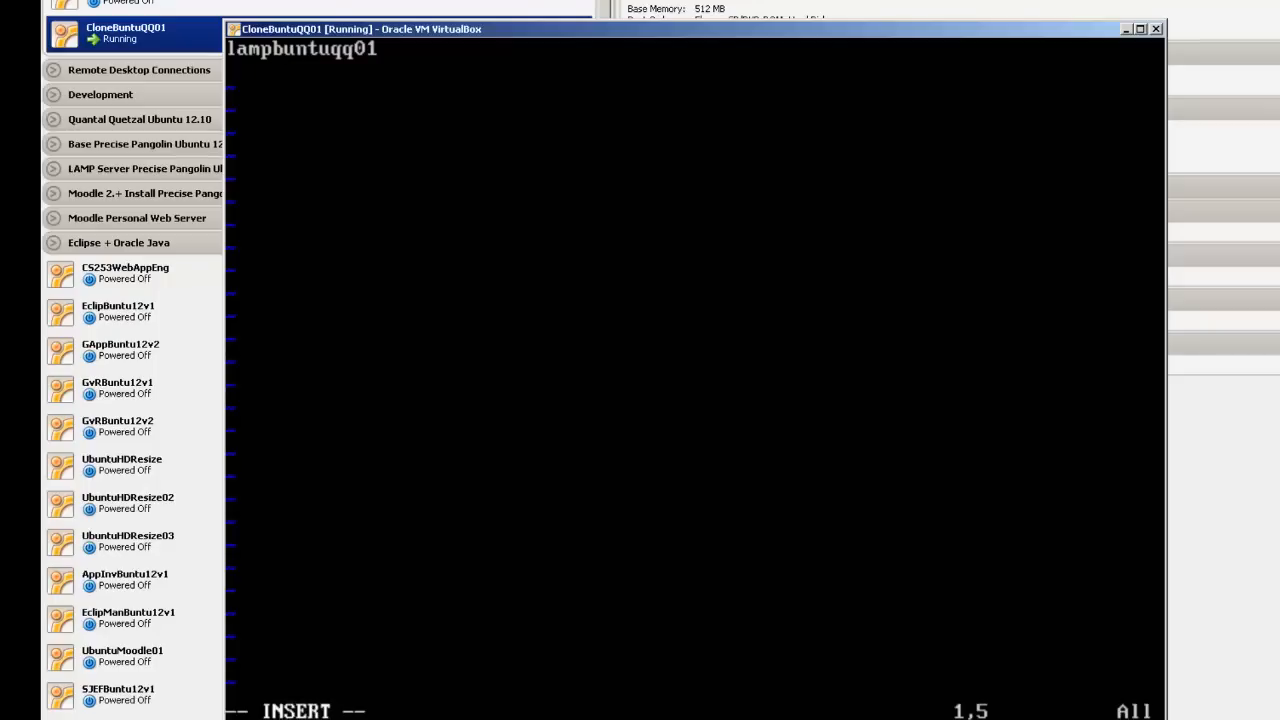
{"action": "key", "text": "BackSpace"}
{"action": "key", "text": "BackSpace"}
{"action": "key", "text": "BackSpace"}
{"action": "key", "text": "BackSpace"}
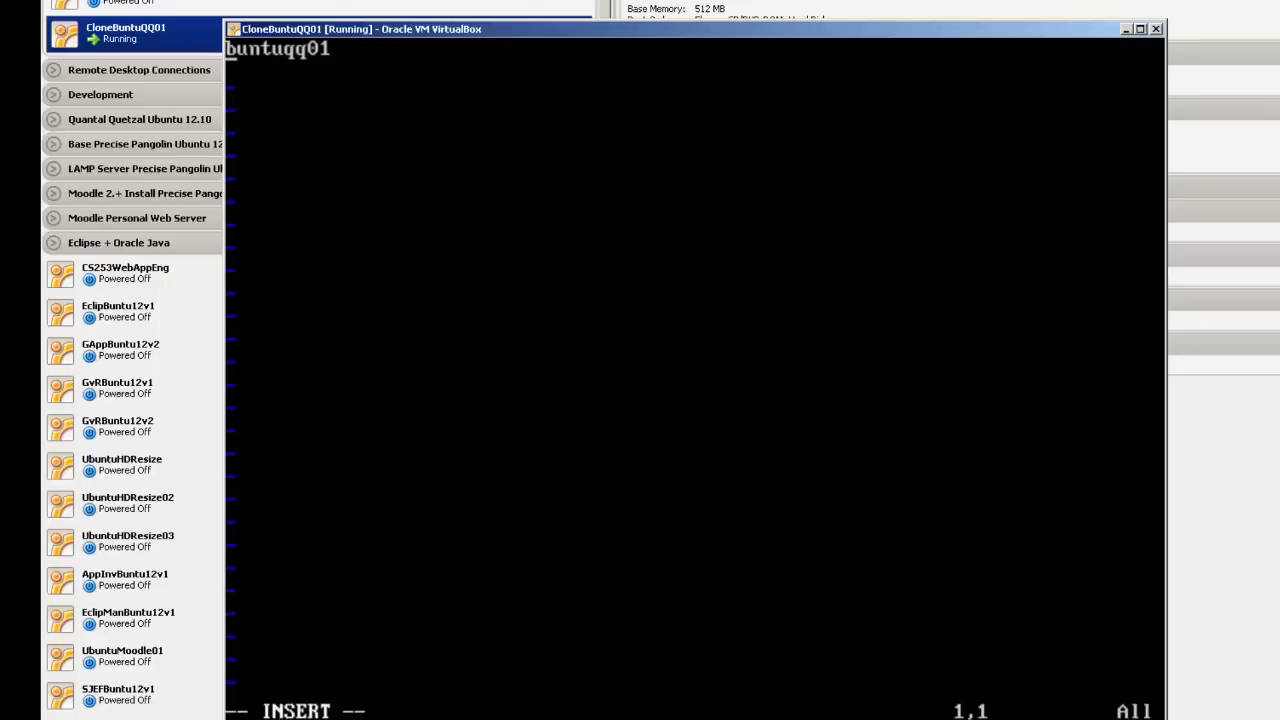
{"action": "type", "text": "clon"}
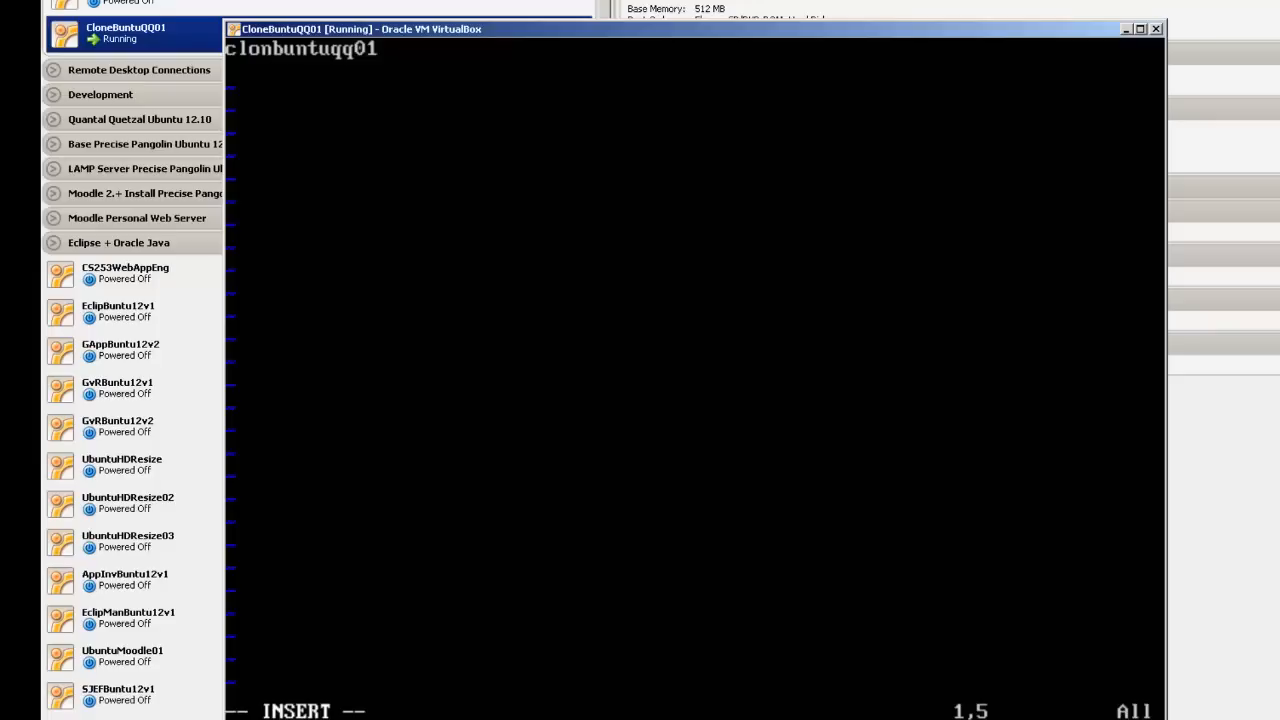
{"action": "type", "text": "e"}
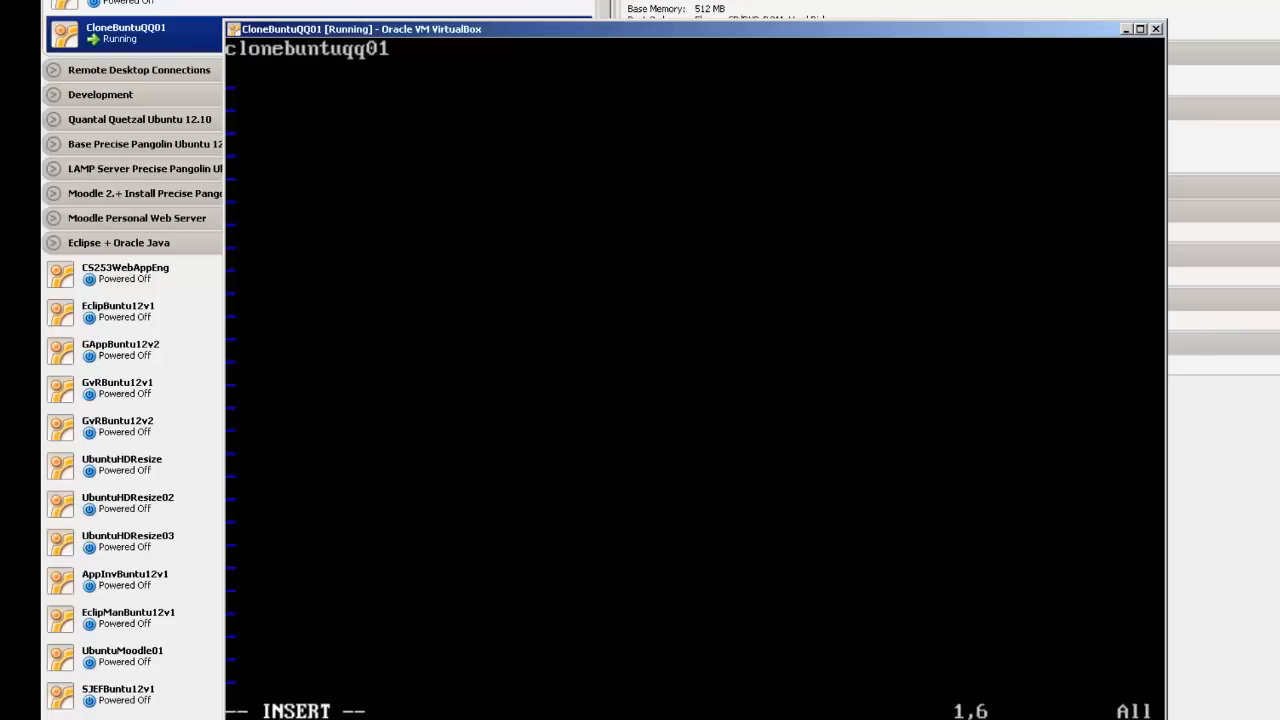
{"action": "key", "text": "Escape"}
{"action": "type", "text": ":"}
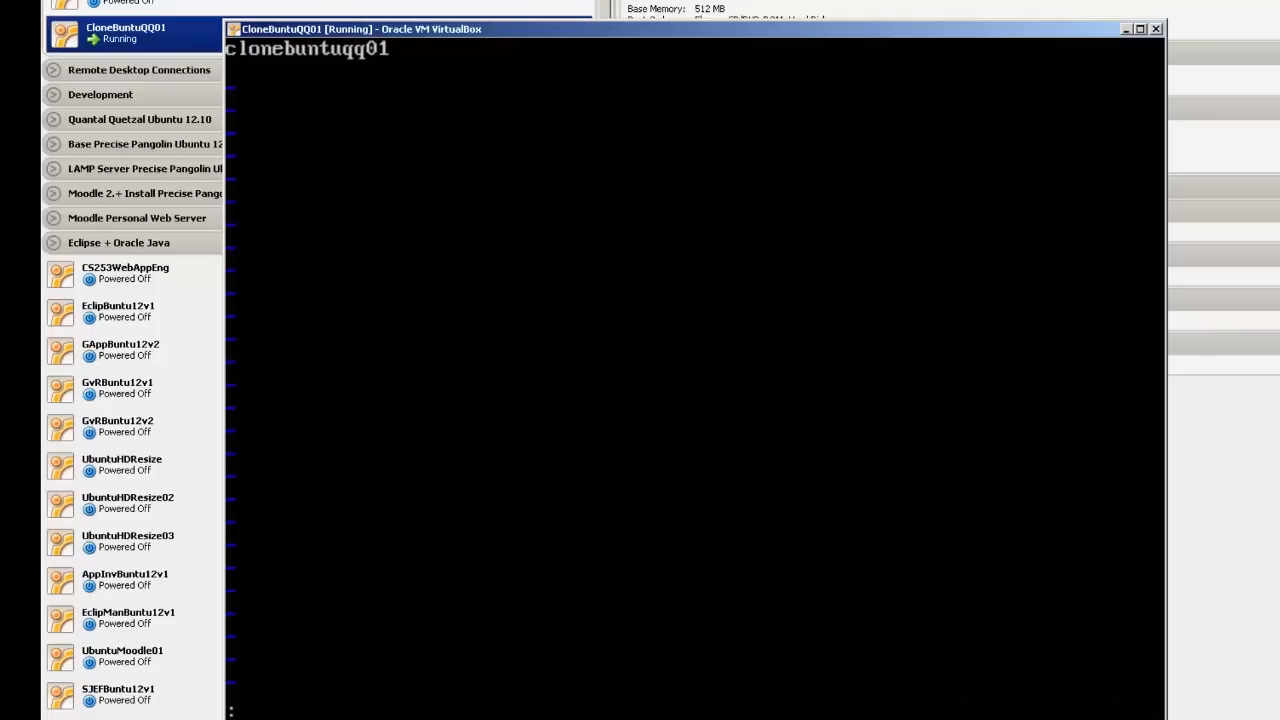
{"action": "type", "text": "wq"}
{"action": "key", "text": "Return"}
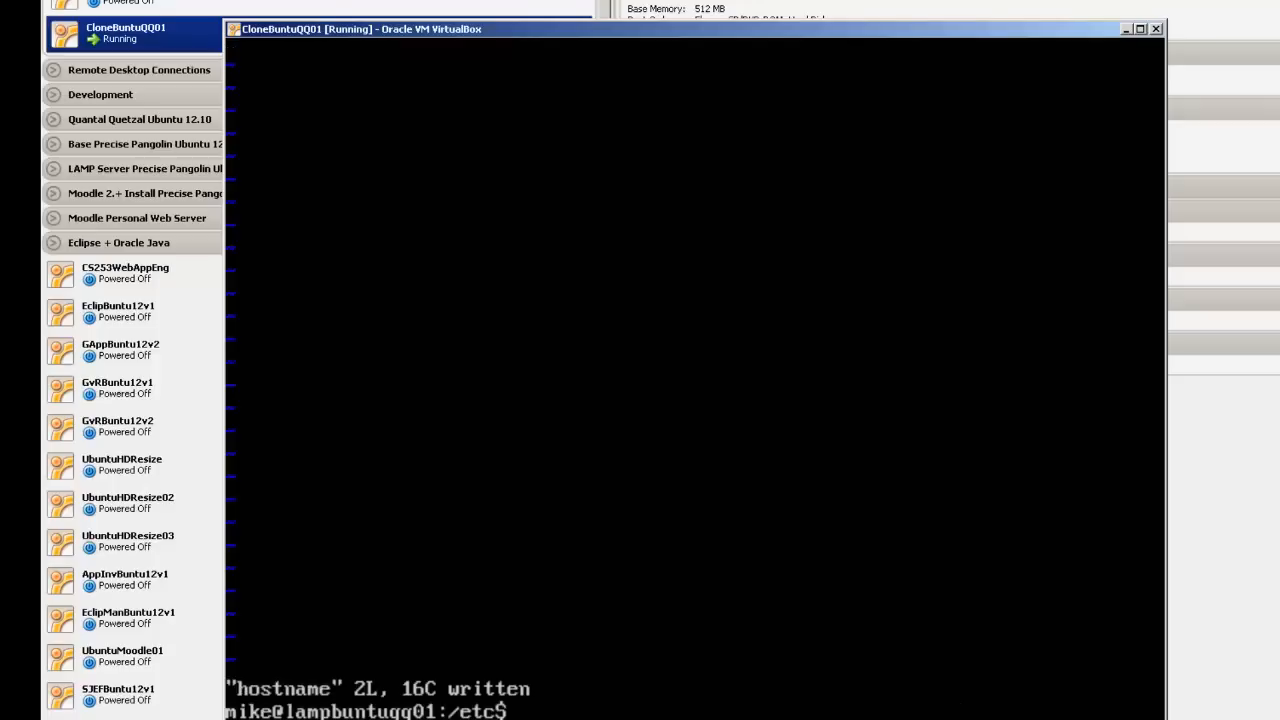
{"action": "type", "text": "sudo"}
{"action": "type", "text": " reboot"}
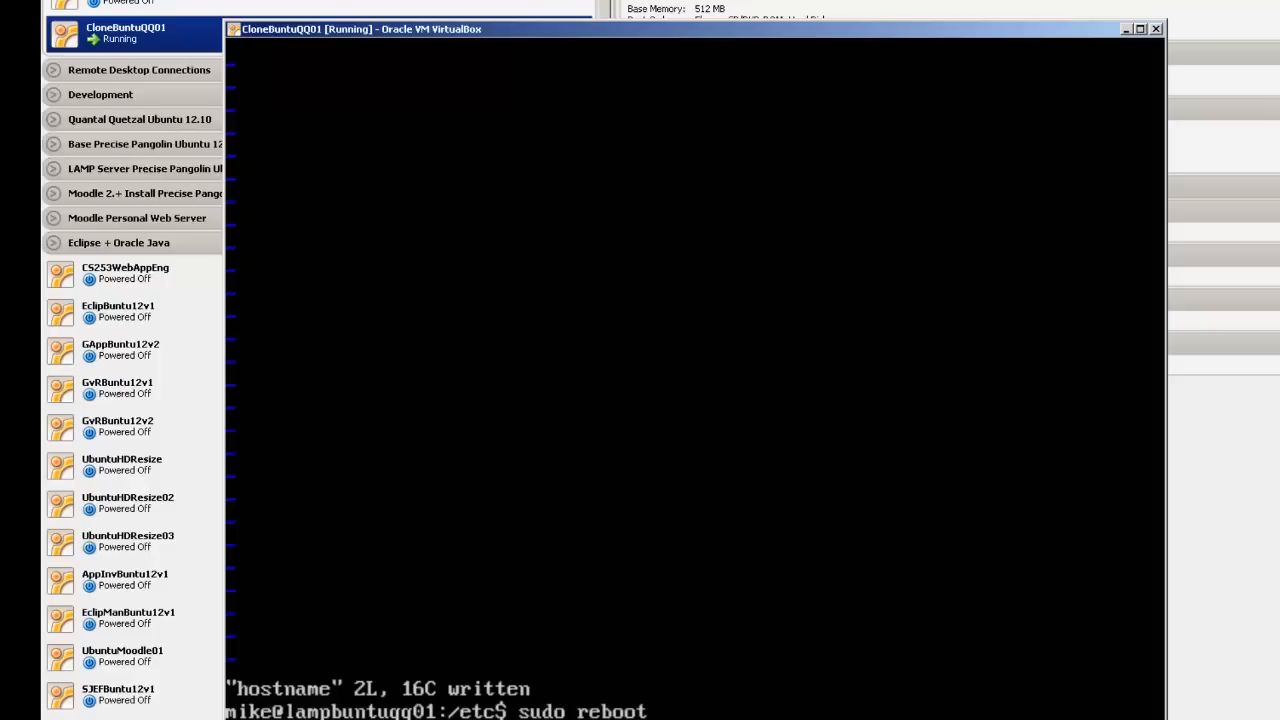
Step: Run sudo reboot and let the guest return to the clonebuntuqq01 login prompt
{"action": "key", "text": "Return"}
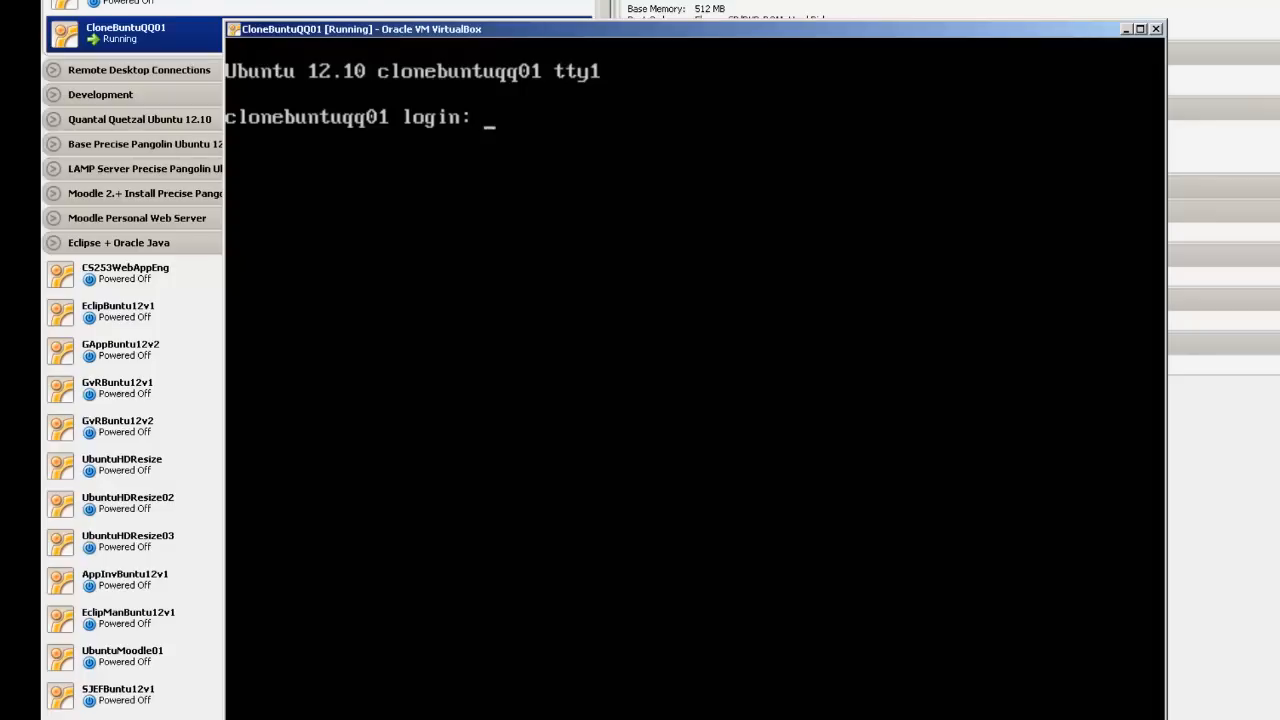
{"action": "type", "text": "mike"}
Step: Log in with username and password, then run ifconfig showing eth0 at 192.168.12.104
{"action": "key", "text": "Return"}
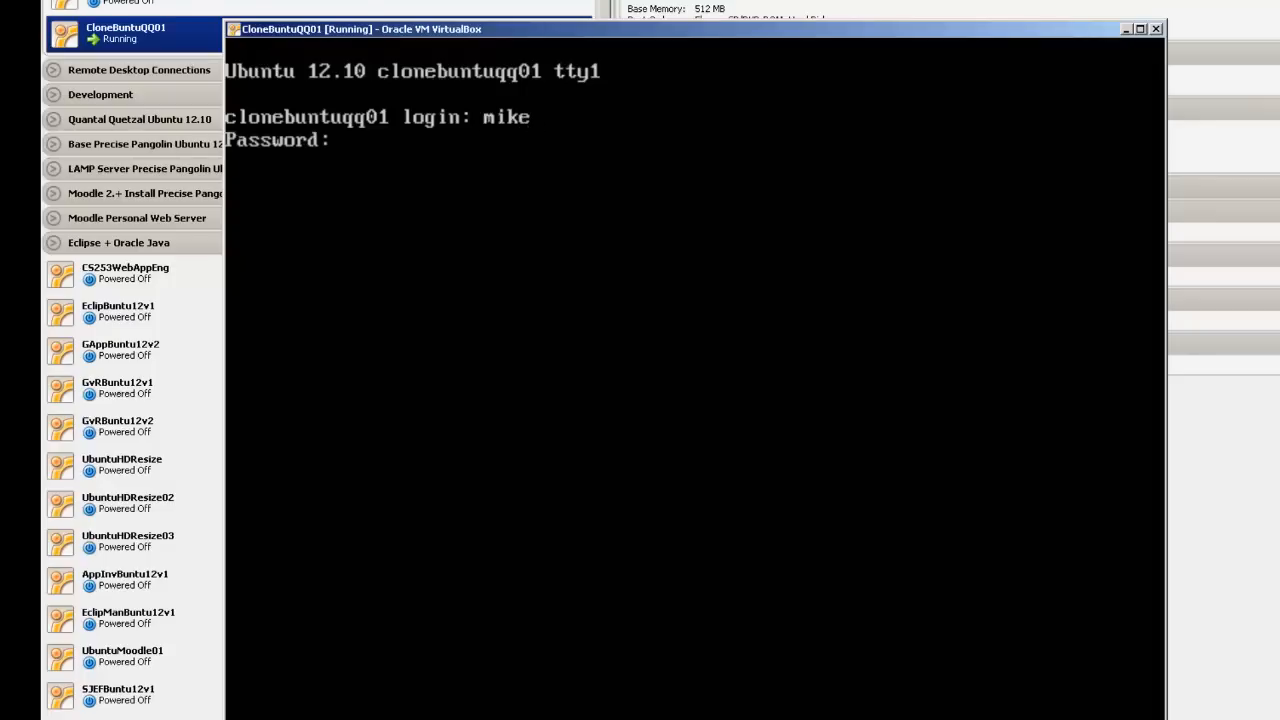
{"action": "key", "text": "Return"}
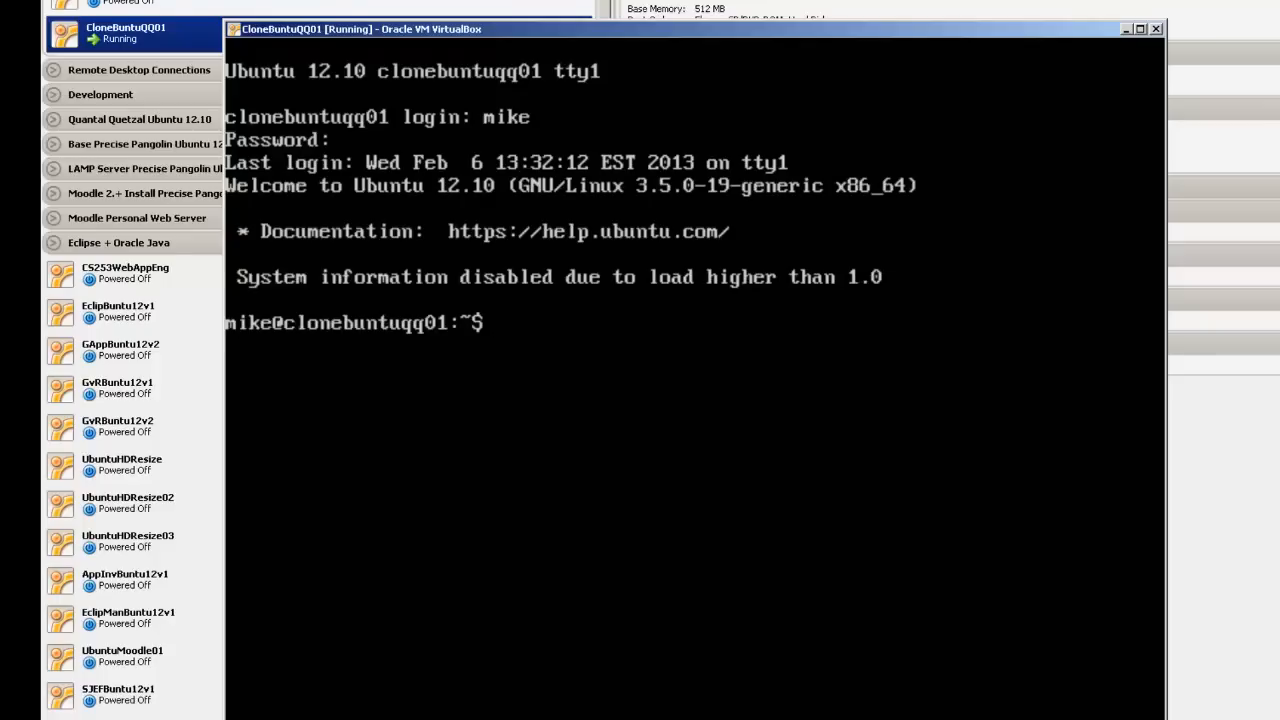
{"action": "type", "text": "ifconfig"}
{"action": "key", "text": "Return"}
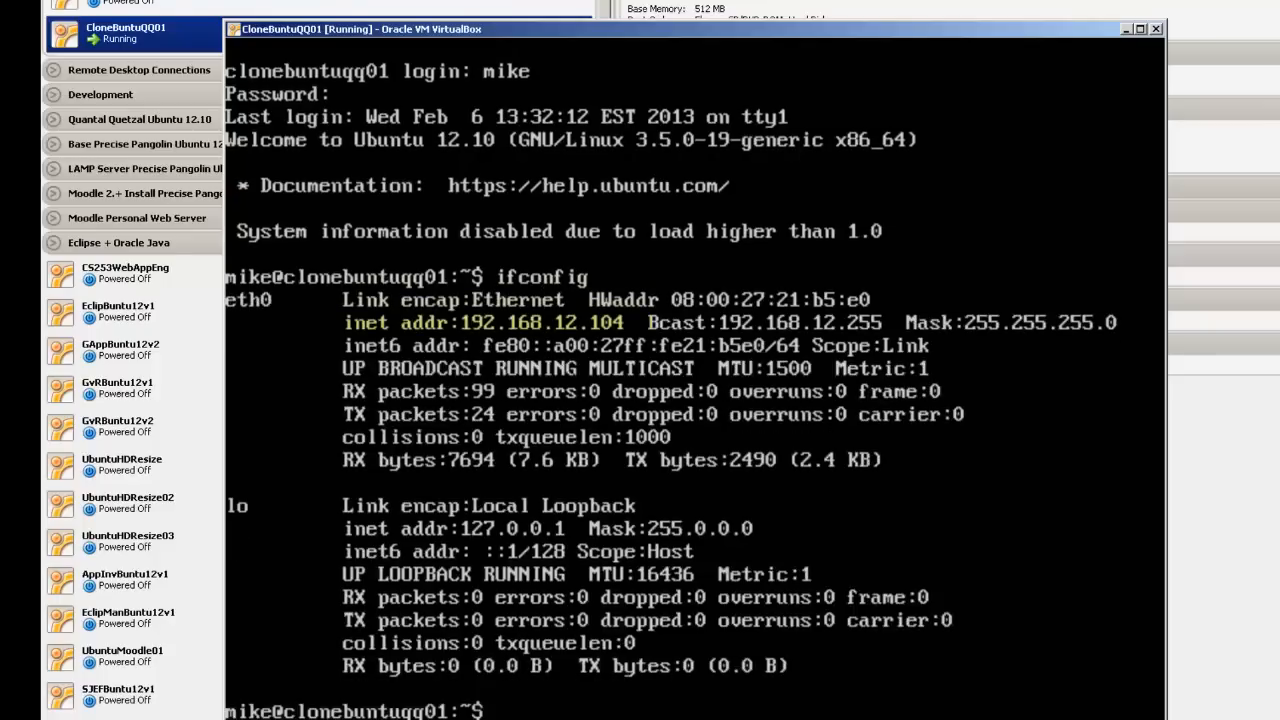